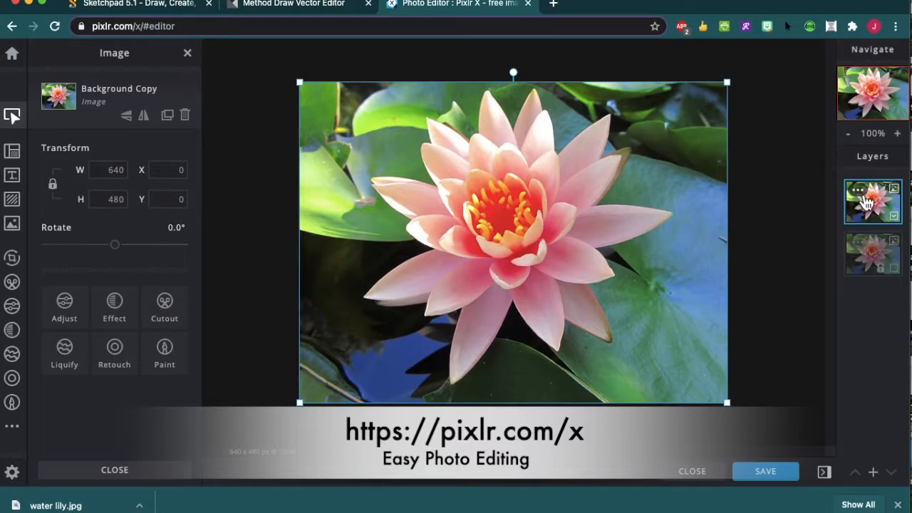
Open the Background Copy layer's settings to review its blend mode, transparency and lock options, and close them.
click(857, 190)
click(858, 190)
click(858, 191)
click(859, 191)
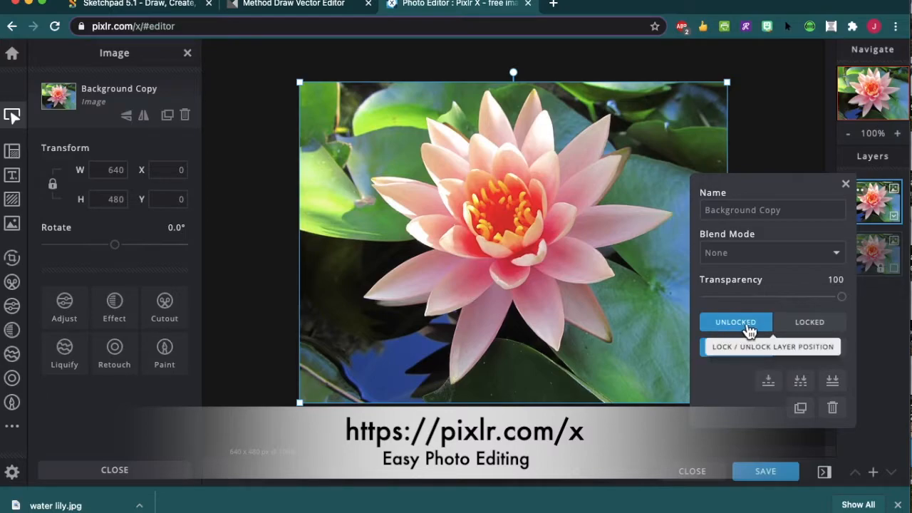
click(617, 449)
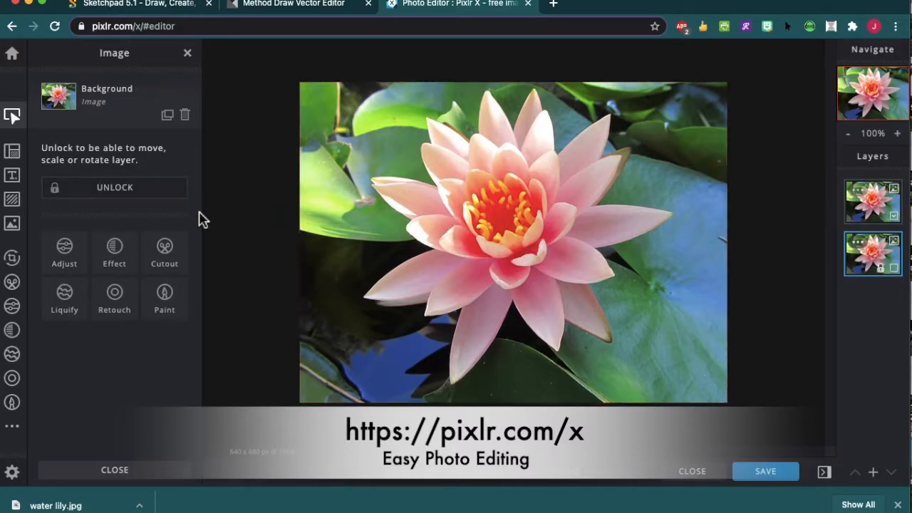
Apply the Tonola effect from the Colors collection to the Background layer at an amount of 53.
click(114, 256)
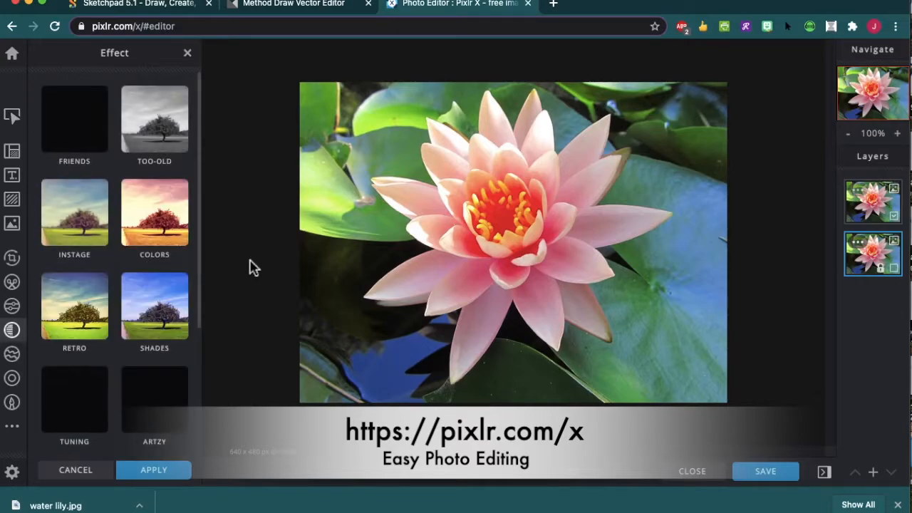
click(150, 225)
click(130, 254)
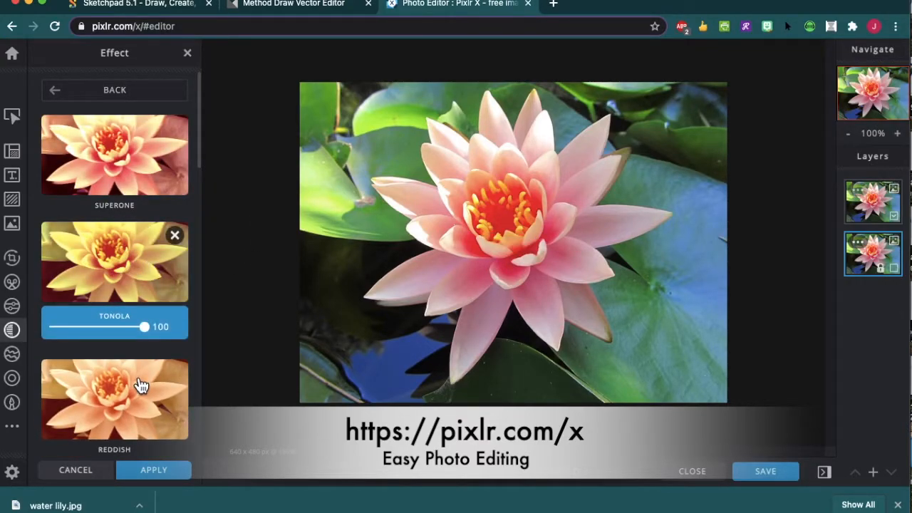
drag(146, 327, 102, 327)
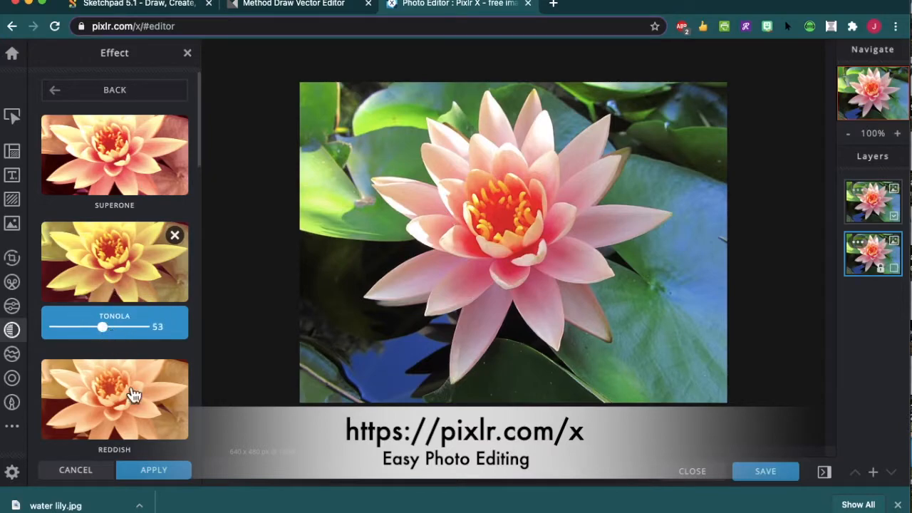
click(153, 470)
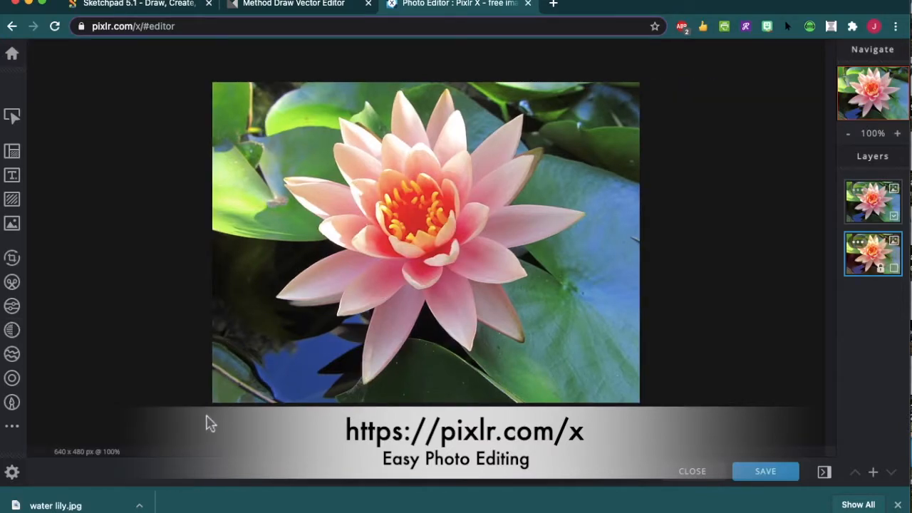
Try the Agnes, Conny and Gordon effects from the Too-Old collection on the Background Copy layer, finishing with Porter.
click(516, 224)
drag(516, 224, 596, 226)
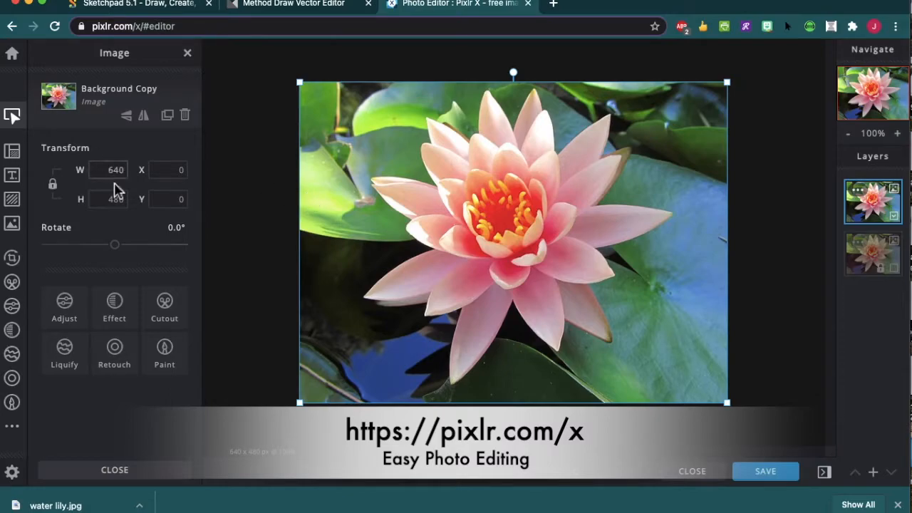
click(115, 319)
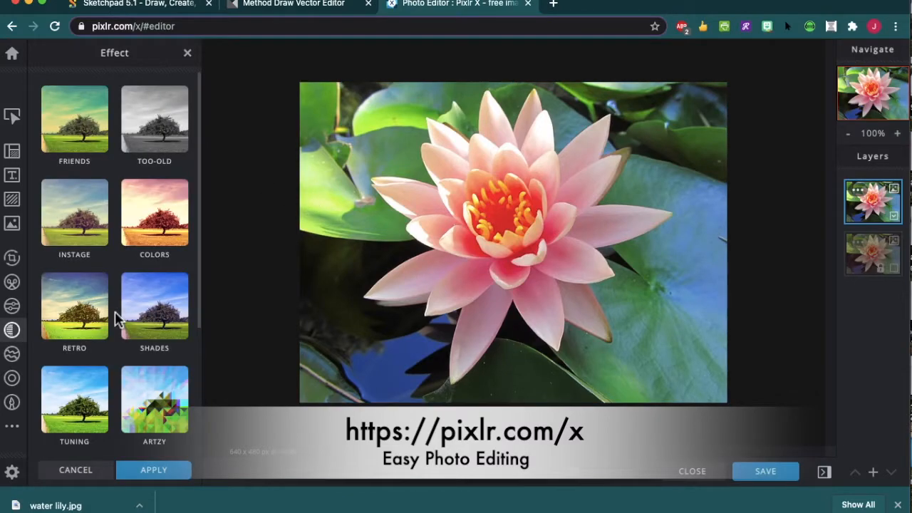
click(150, 132)
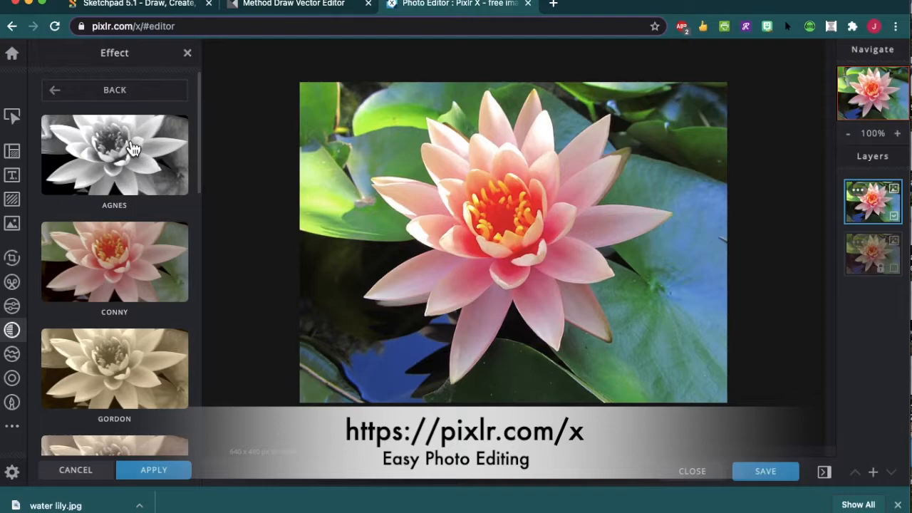
click(123, 146)
click(116, 293)
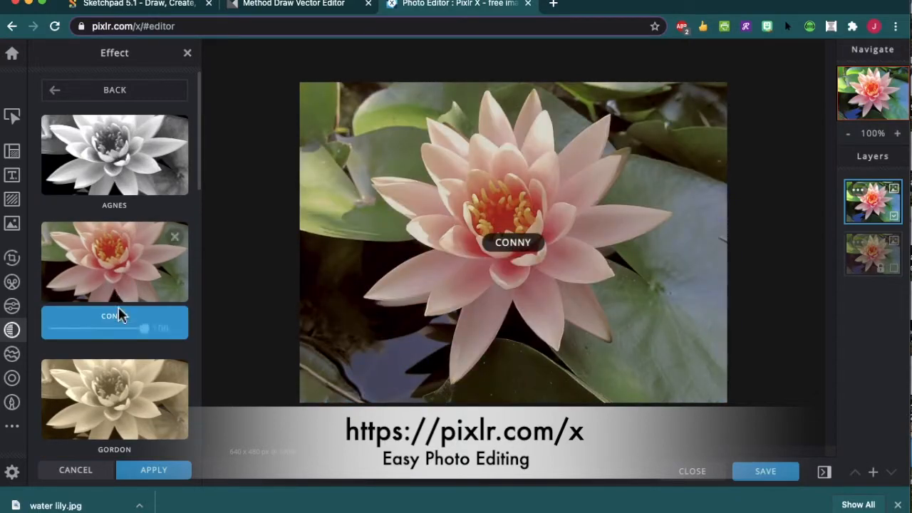
click(123, 393)
scroll(136, 321, down, 5)
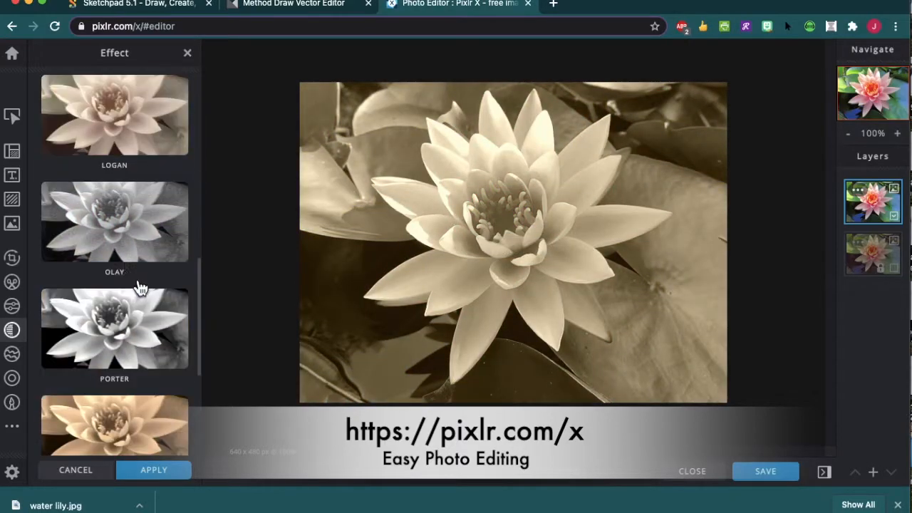
click(135, 378)
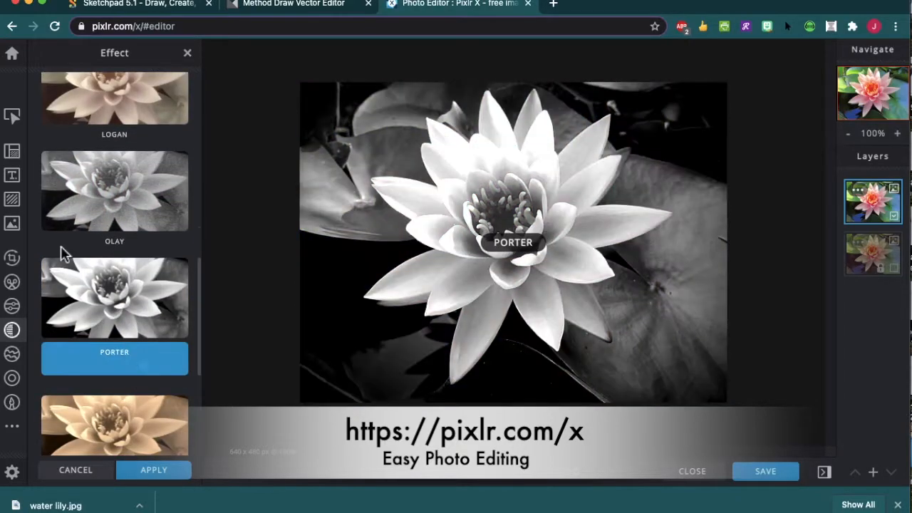
Try the Auto adjustment on the Background Copy layer, and undo back to the full-colour image.
click(20, 309)
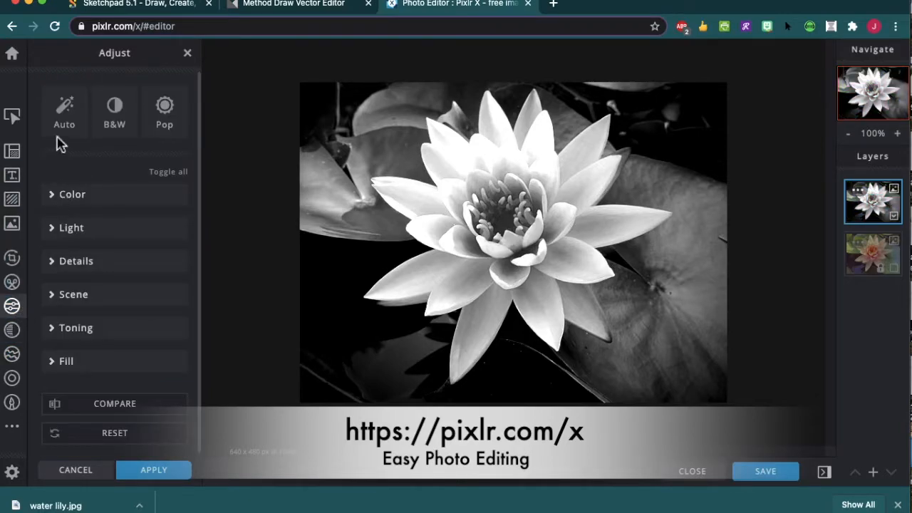
click(76, 126)
click(563, 482)
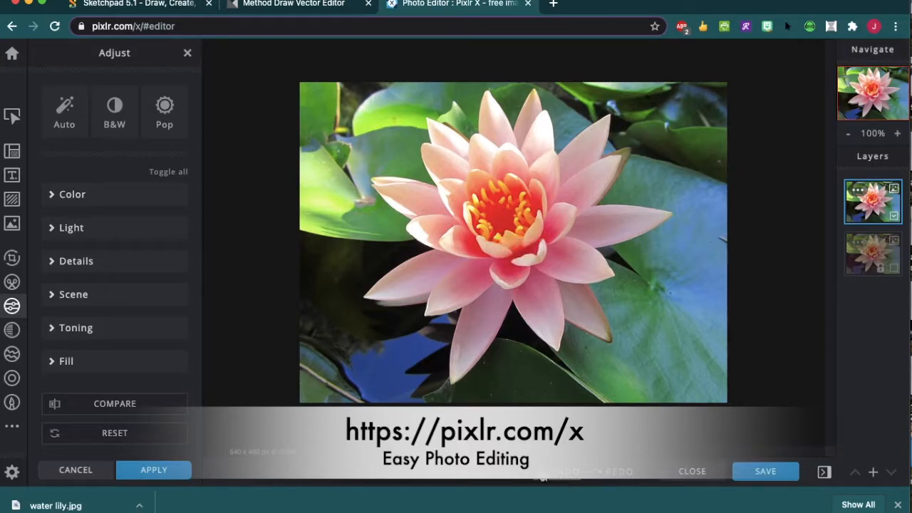
Try a vibrance of 100 in the Color adjustments, and undo it.
click(57, 200)
drag(117, 253, 209, 267)
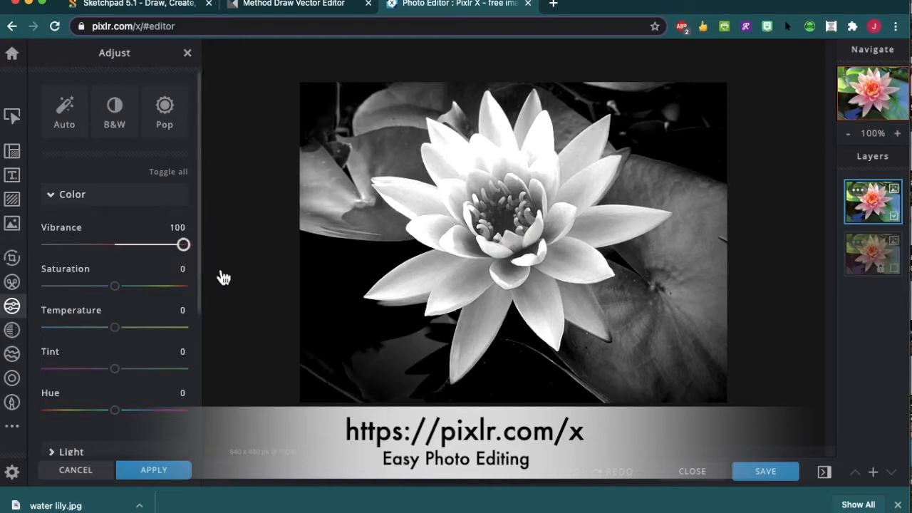
click(571, 480)
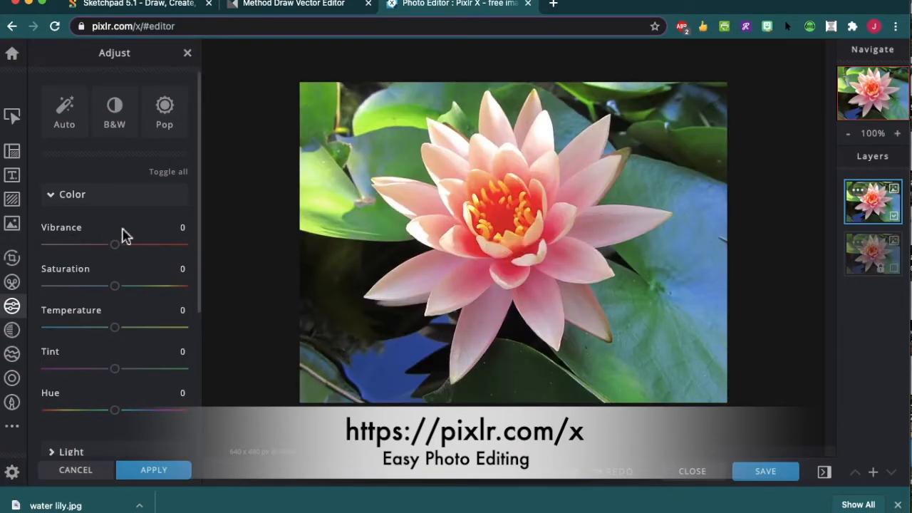
Try a saturation of -100 on the flower image, undo it and leave the adjustments.
drag(115, 285, 31, 282)
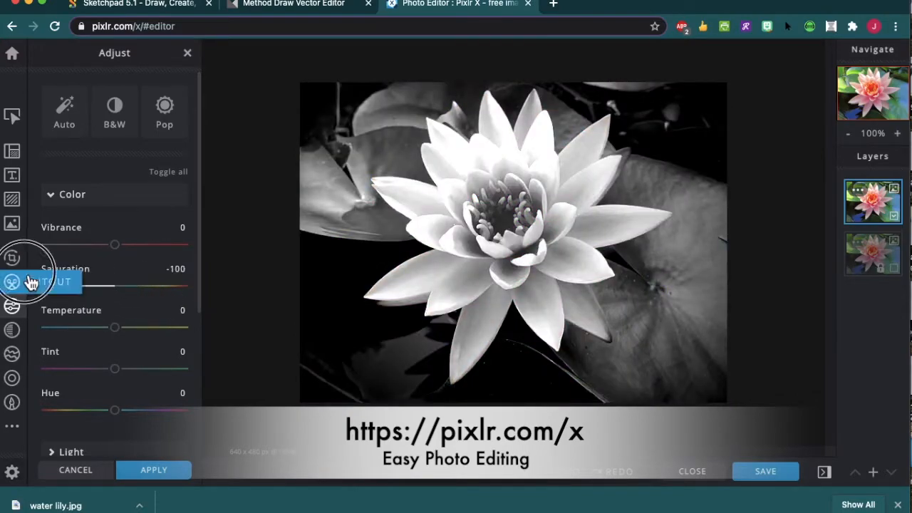
click(563, 480)
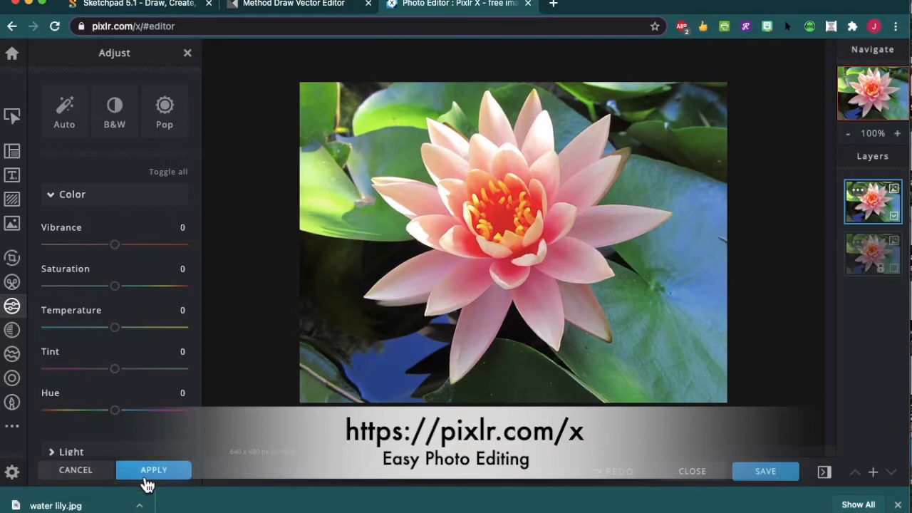
click(147, 471)
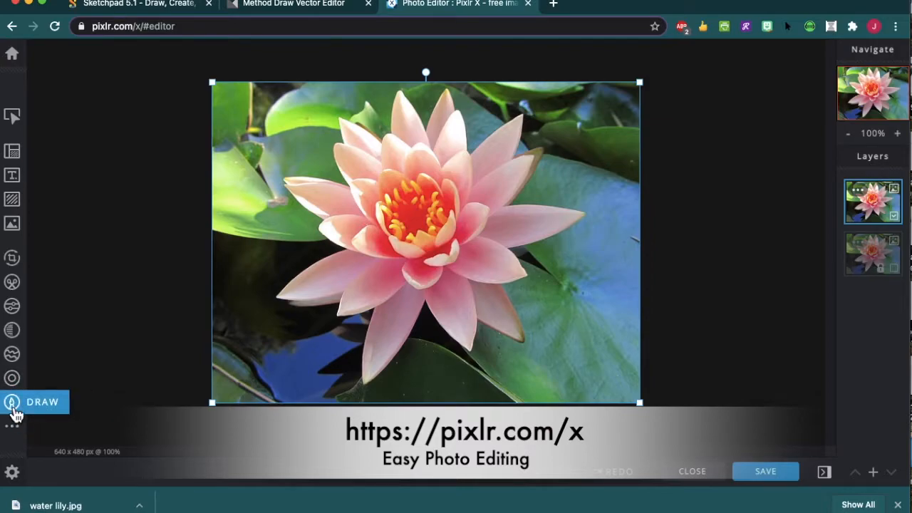
Warp several flower petals with Liquify at 50 px size, 50% strength and 50% density, and dismiss the advertisement.
click(13, 360)
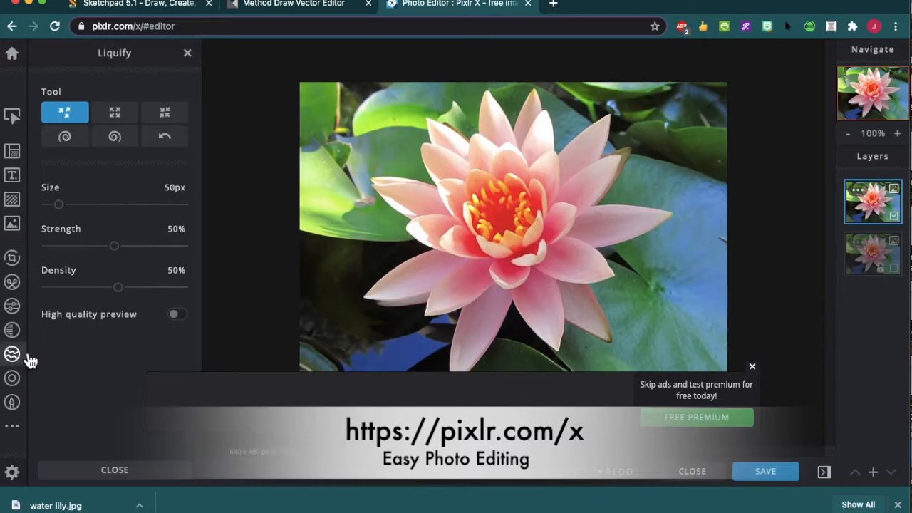
mouse_move(360, 276)
mouse_down()
mouse_move(376, 305)
mouse_move(410, 328)
mouse_move(437, 307)
mouse_up()
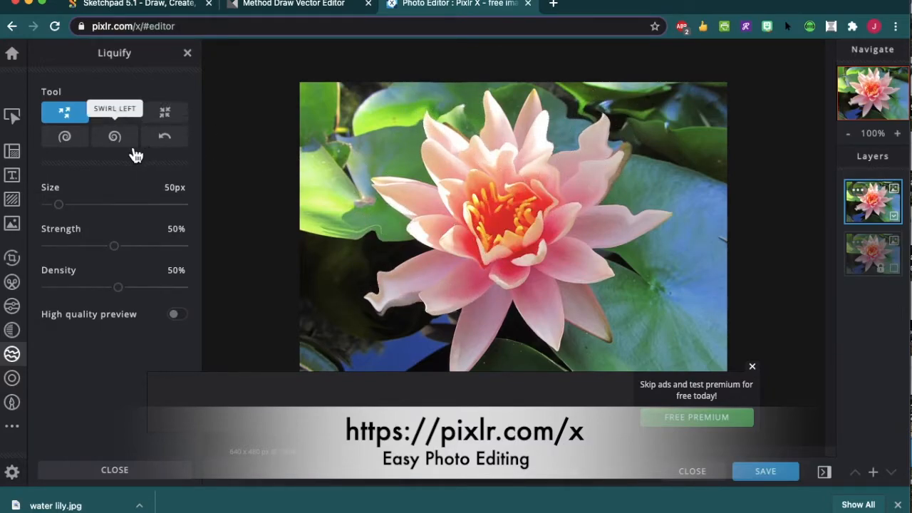
click(752, 367)
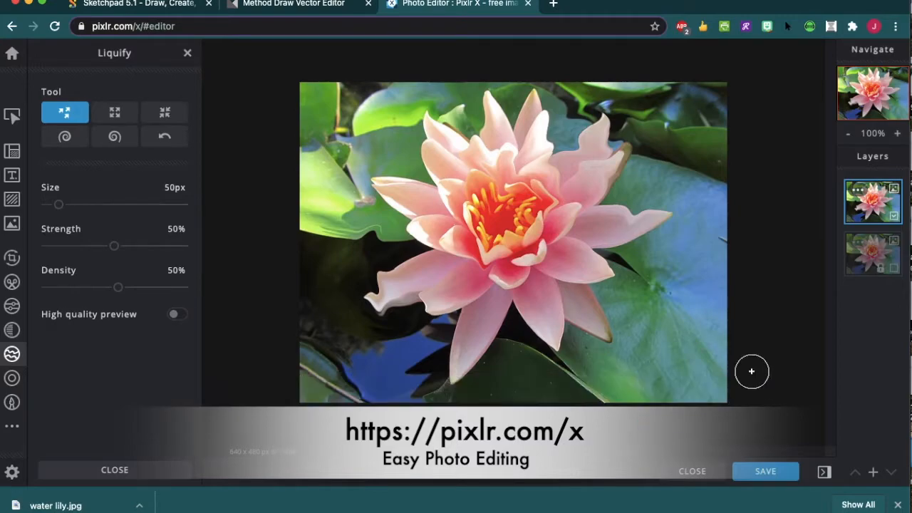
Undo the Liquify strokes and redo the one change that makes the top layer visible.
click(574, 483)
click(568, 483)
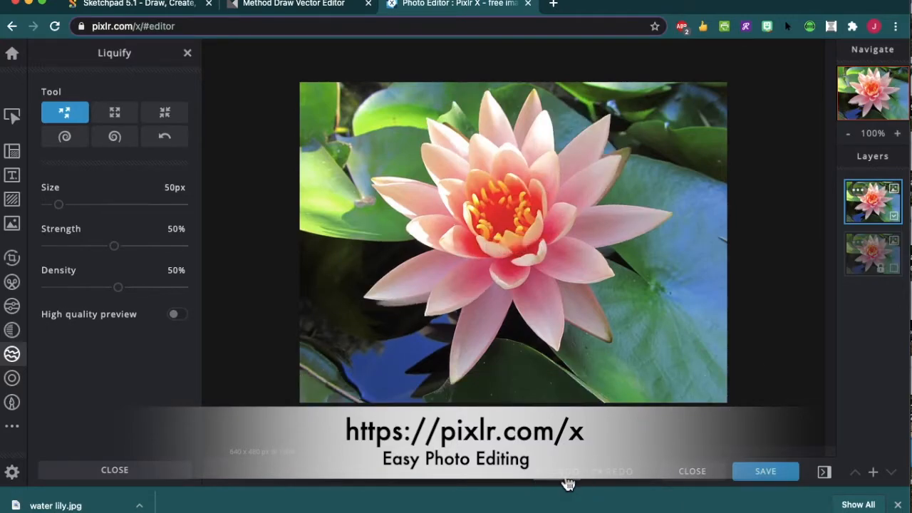
click(568, 483)
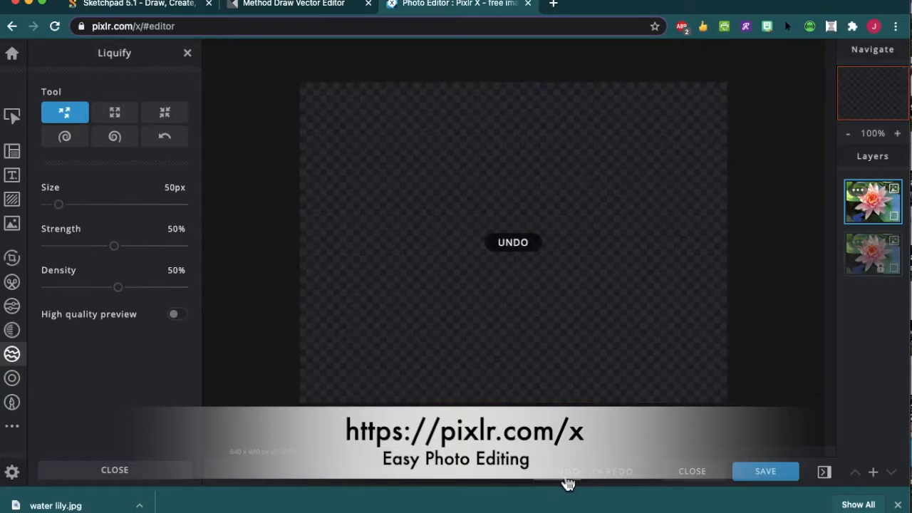
click(619, 485)
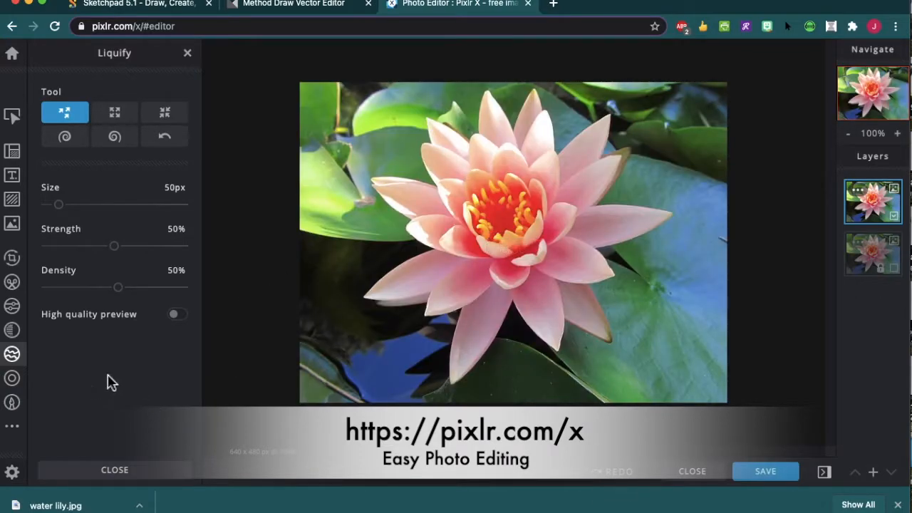
Adjust the Background Copy layer's light with brightness 8, exposure -9 and contrast -1.
click(20, 332)
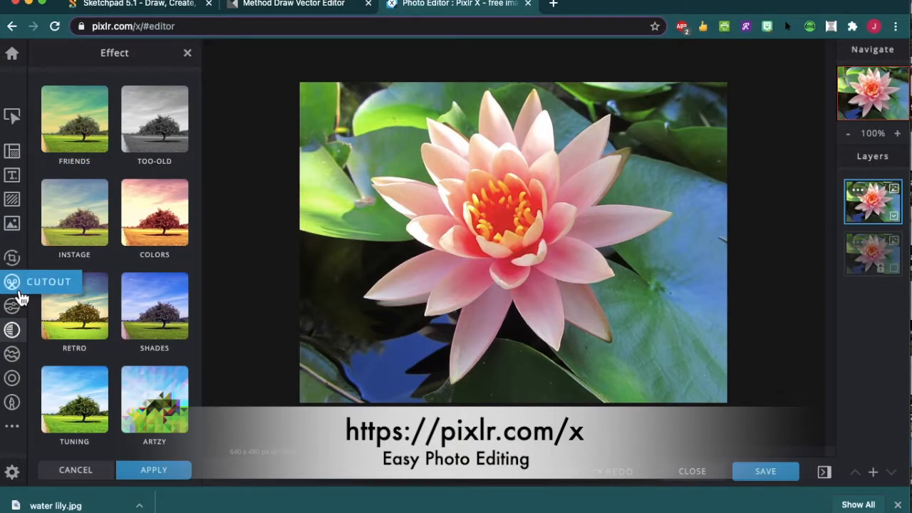
click(16, 305)
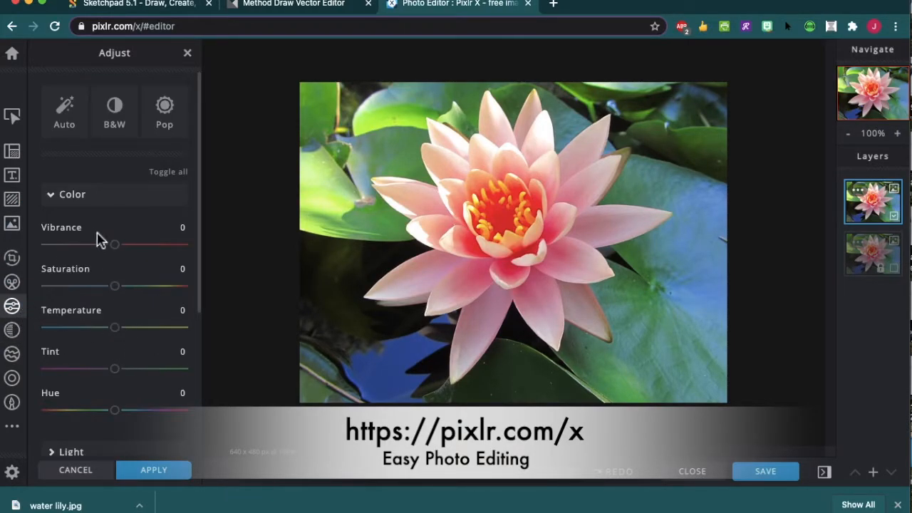
click(84, 206)
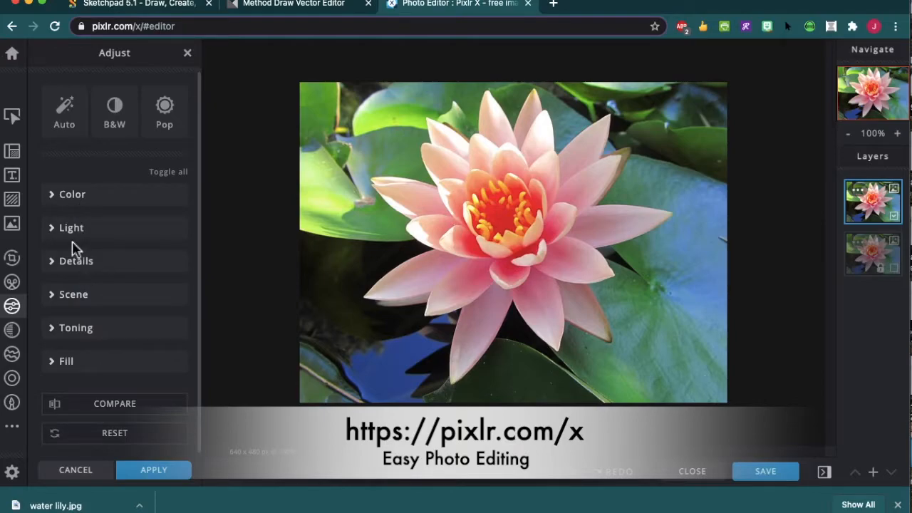
click(74, 235)
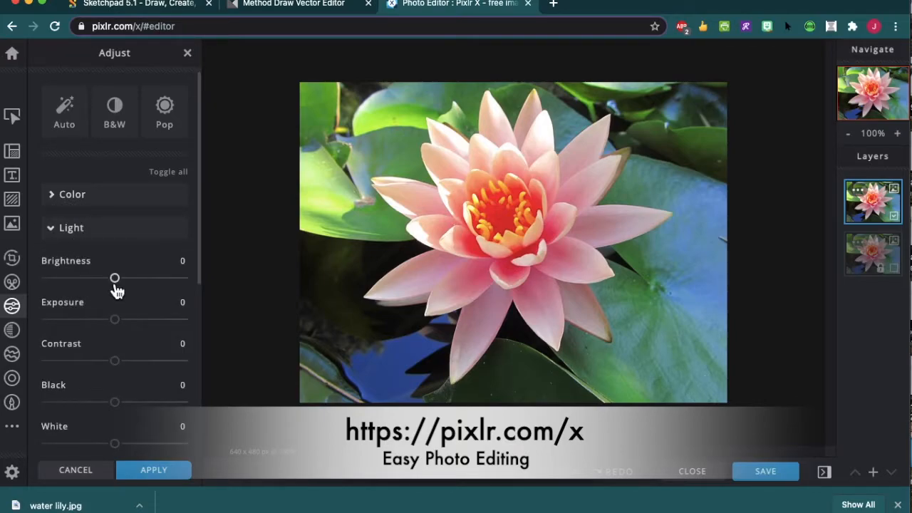
drag(116, 291, 113, 325)
mouse_move(118, 362)
mouse_down()
mouse_move(163, 371)
mouse_move(36, 350)
mouse_move(119, 367)
mouse_up()
Review the remaining adjustment groups and compare the adjusted flower image with its original version.
scroll(140, 371, down, 5)
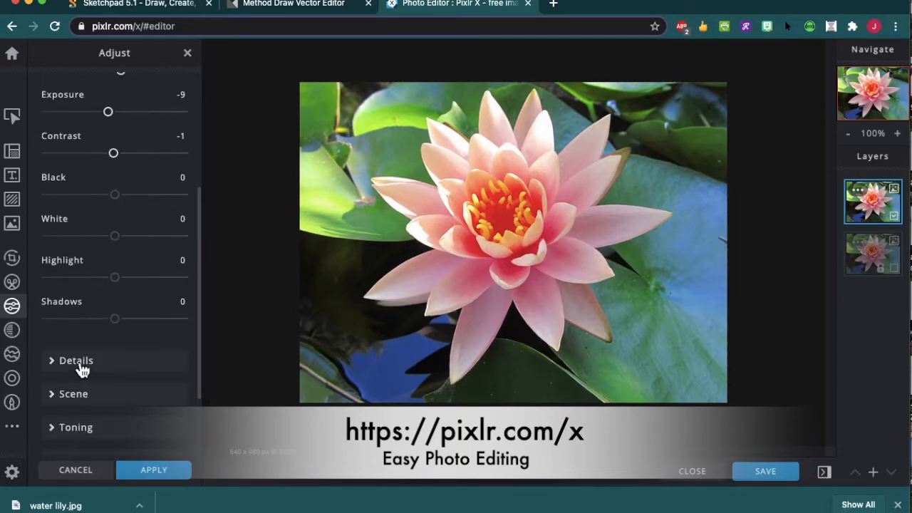
scroll(113, 385, down, 3)
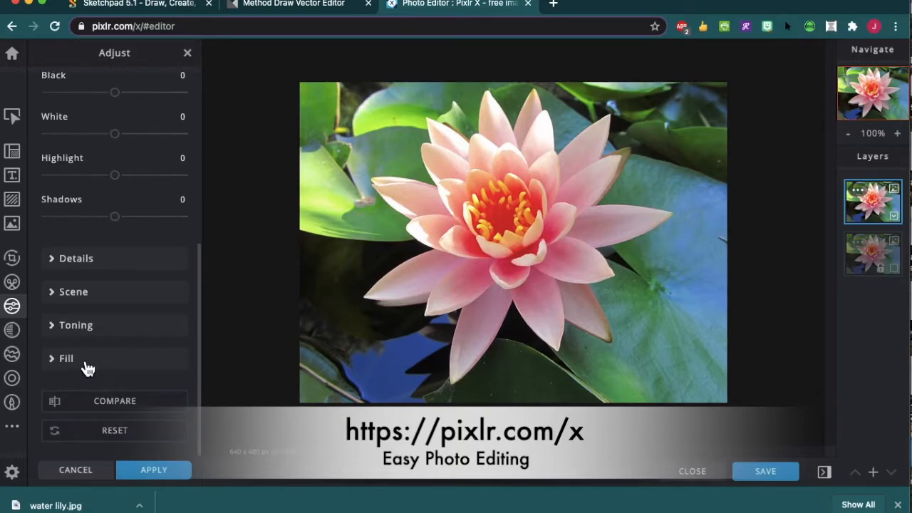
scroll(144, 320, up, 5)
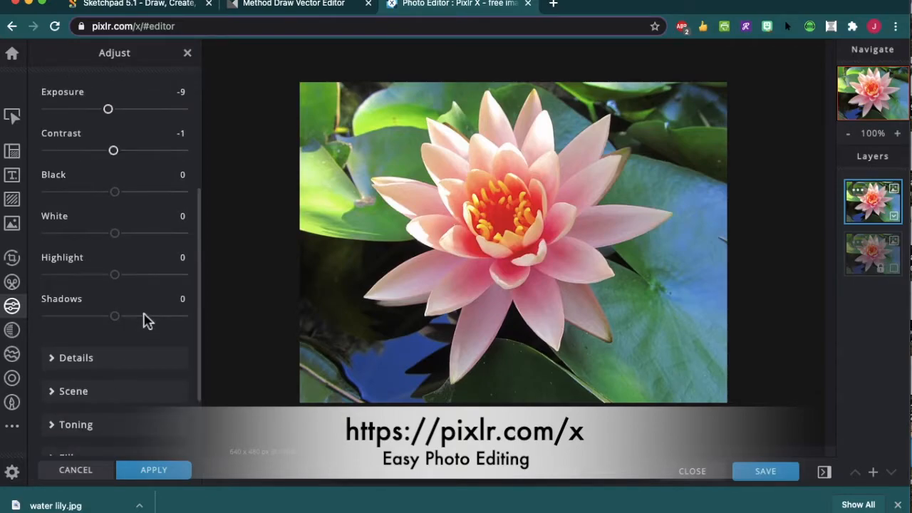
scroll(146, 322, down, 5)
click(105, 411)
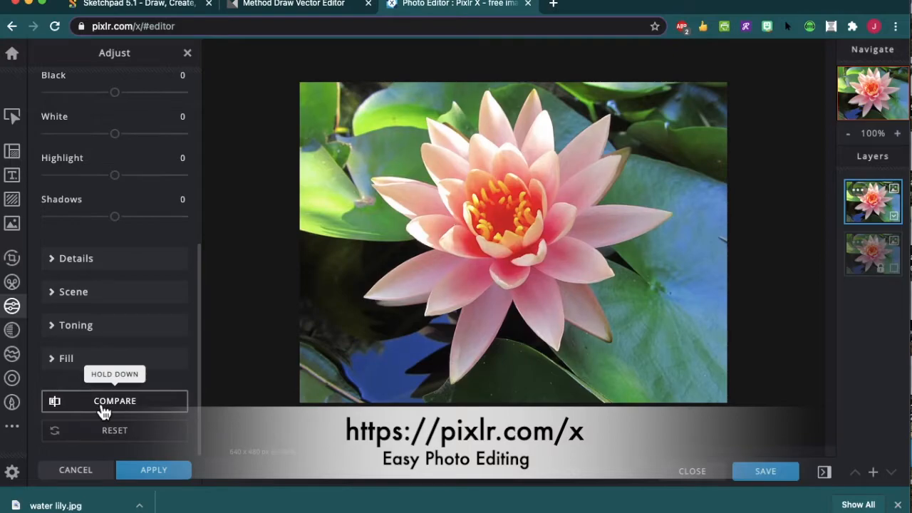
click(96, 408)
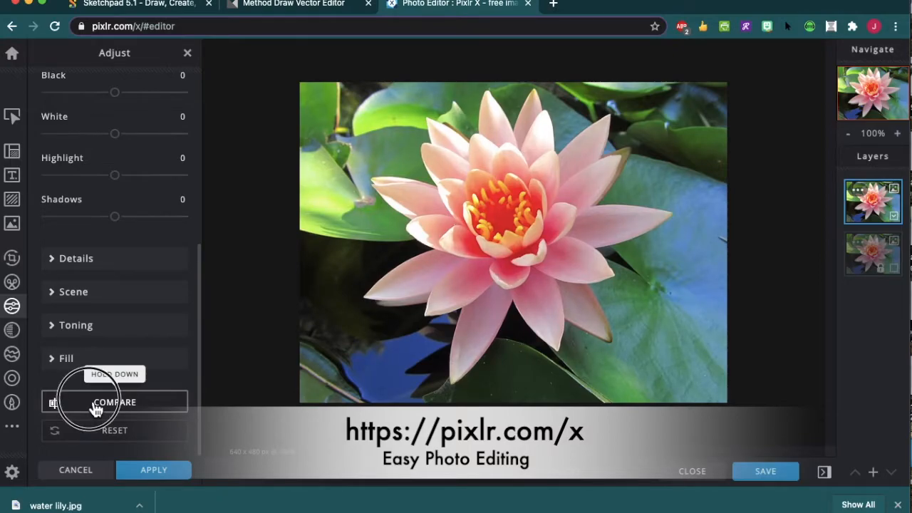
click(96, 409)
click(96, 408)
scroll(99, 243, up, 5)
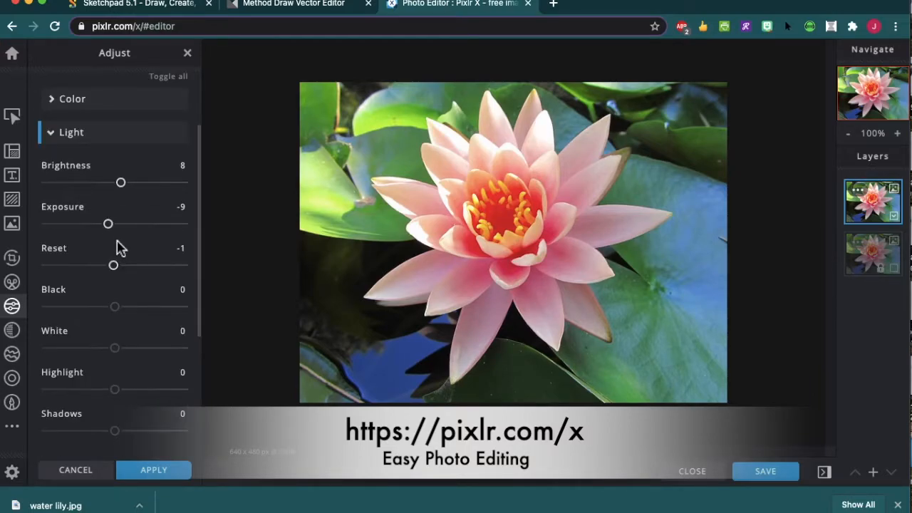
Try a contrast of -58 on the top flower layer and compare it with the original image.
drag(114, 265, 80, 275)
scroll(142, 335, down, 5)
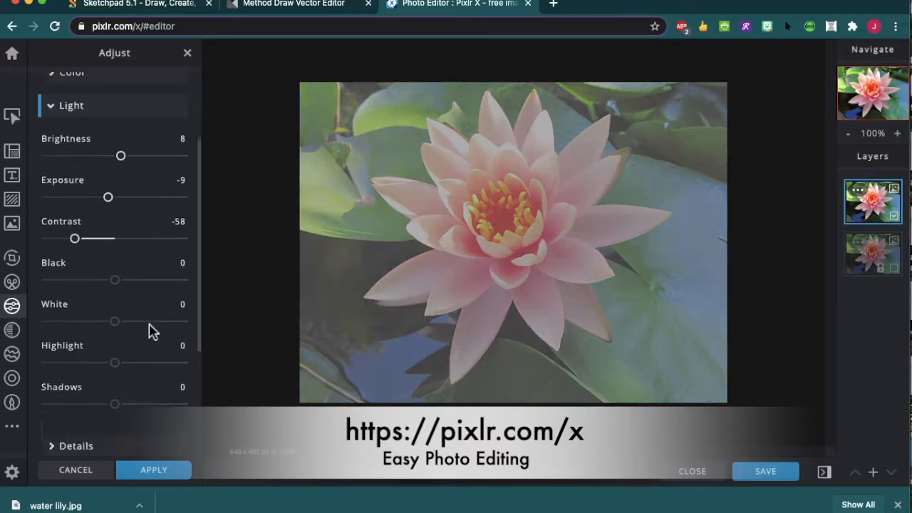
click(69, 411)
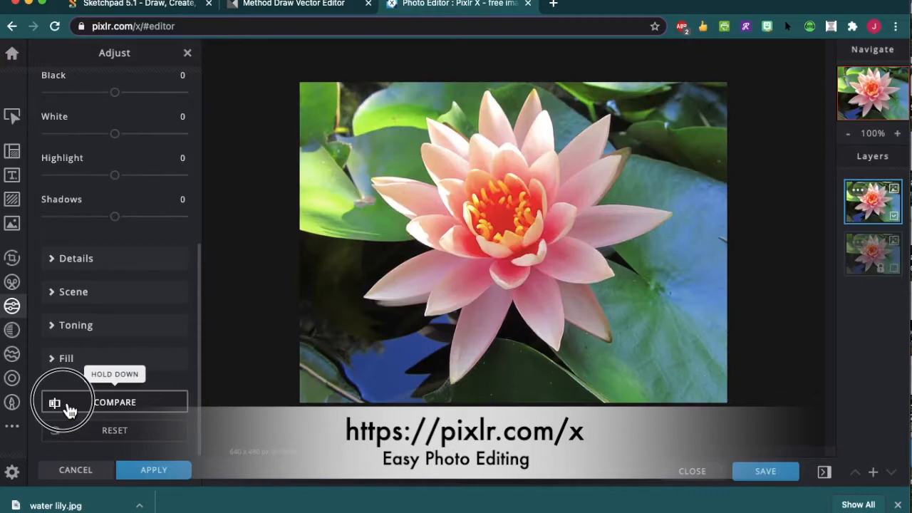
click(68, 409)
Set the contrast of the top flower layer to -5.
scroll(91, 299, up, 3)
scroll(107, 324, up, 2)
scroll(118, 325, down, 2)
scroll(100, 271, up, 1)
drag(75, 191, 111, 205)
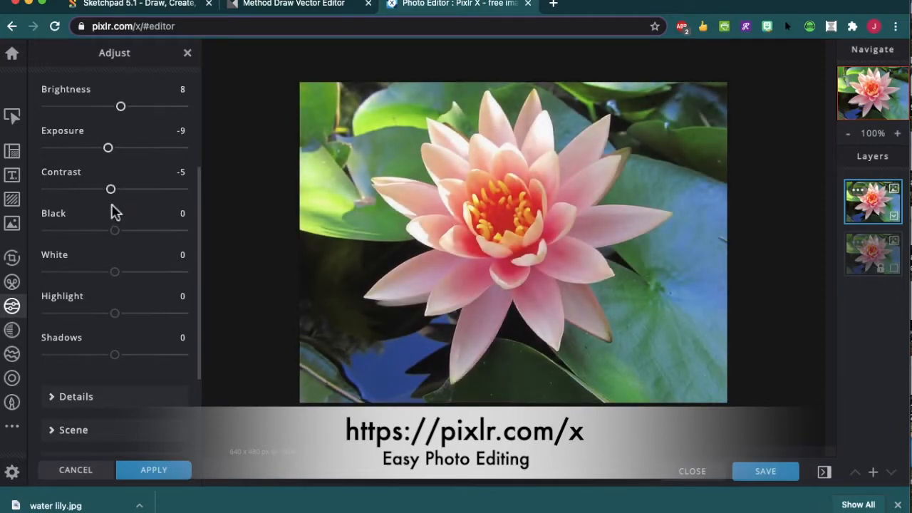
Apply the B&W adjustment to the top flower layer with brightness -18 and exposure -15.
scroll(114, 212, up, 3)
click(131, 121)
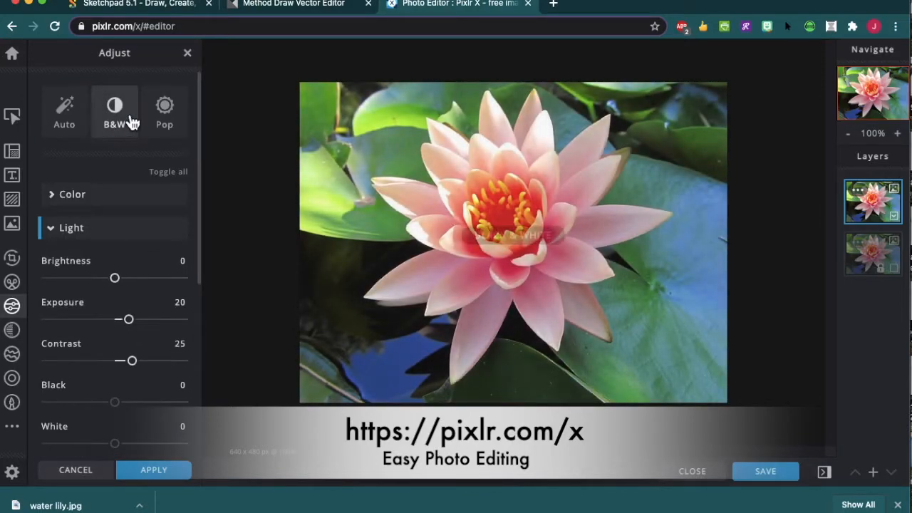
mouse_move(116, 281)
mouse_down()
mouse_move(146, 291)
mouse_move(86, 285)
mouse_move(105, 285)
mouse_up()
click(140, 333)
drag(141, 333, 106, 324)
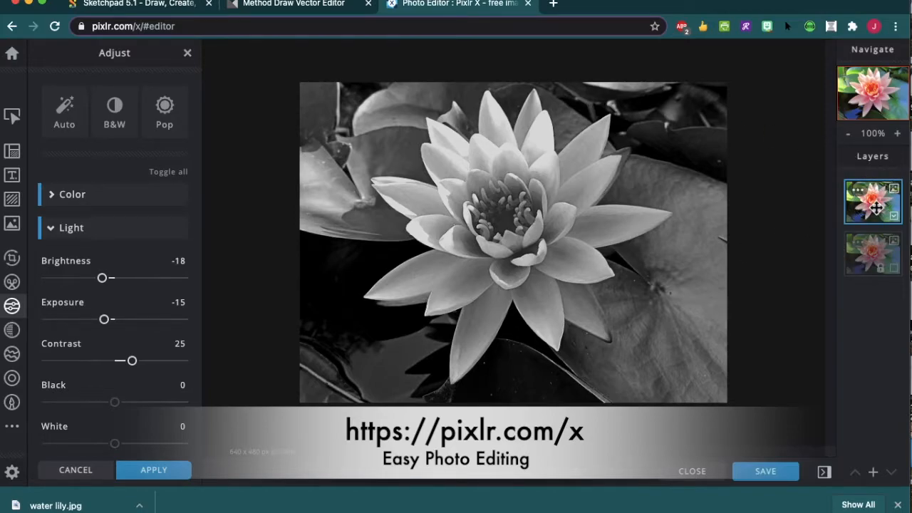
click(870, 252)
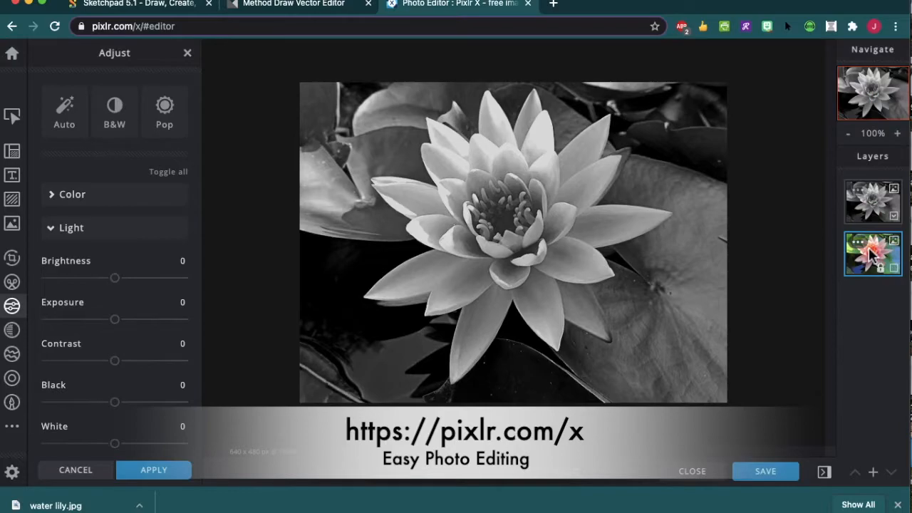
Add an empty layer above the black-and-white flower layer.
click(873, 203)
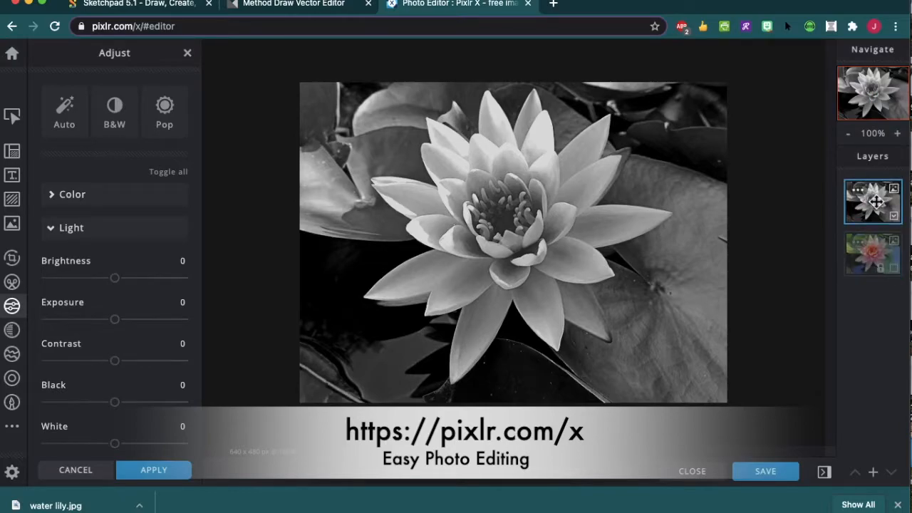
click(875, 473)
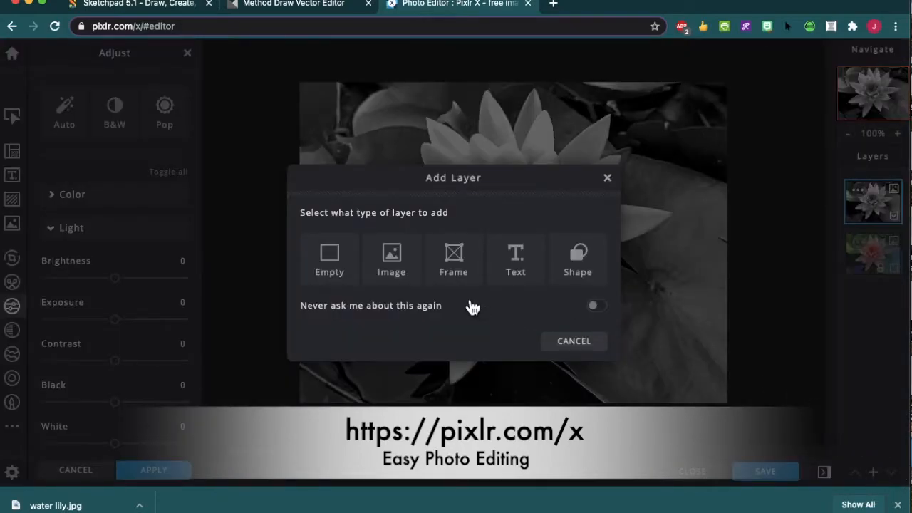
click(334, 263)
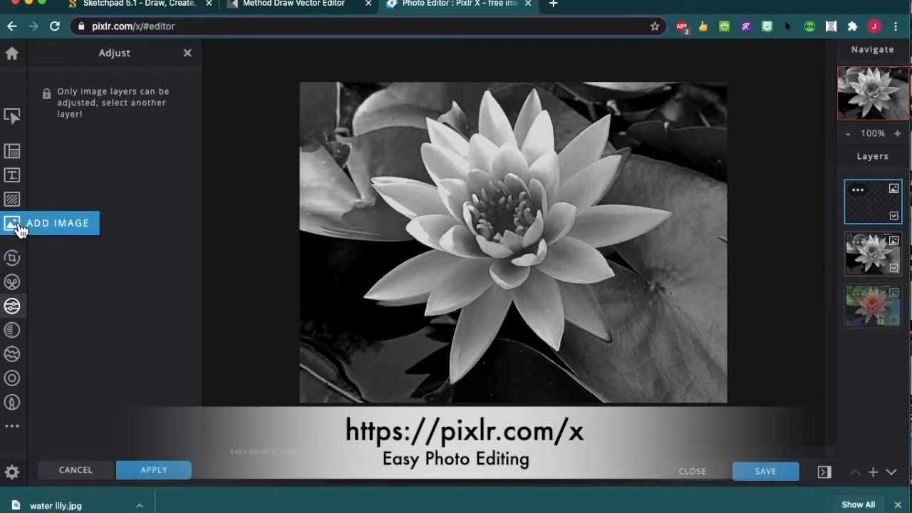
Add the second overlay texture from the Amber element collection over the flower image.
click(12, 199)
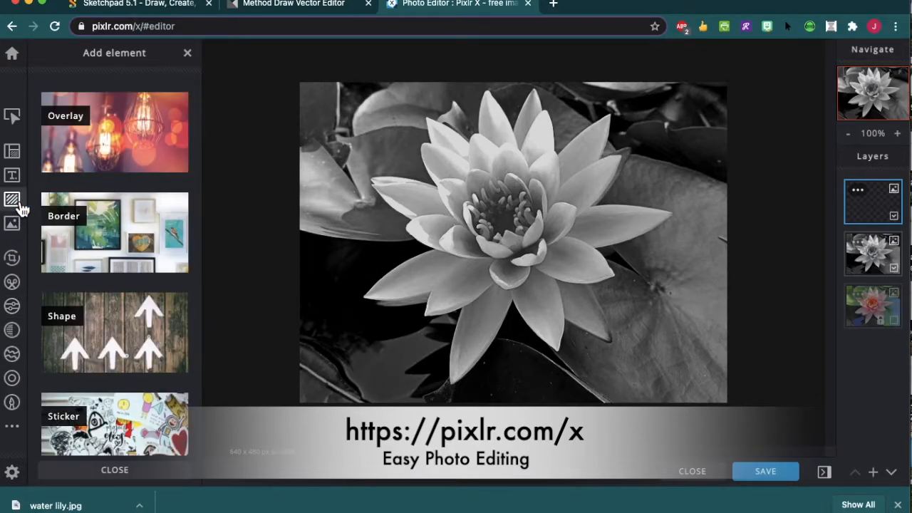
click(110, 144)
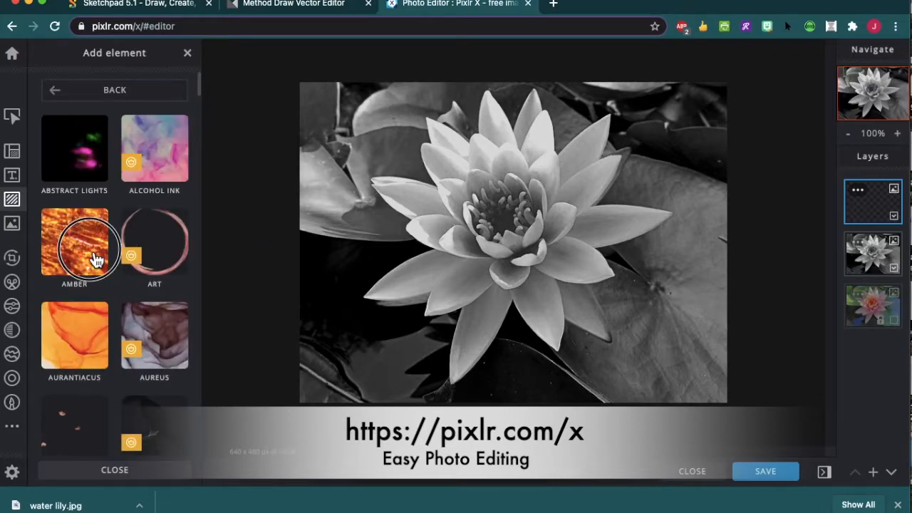
click(96, 259)
click(101, 265)
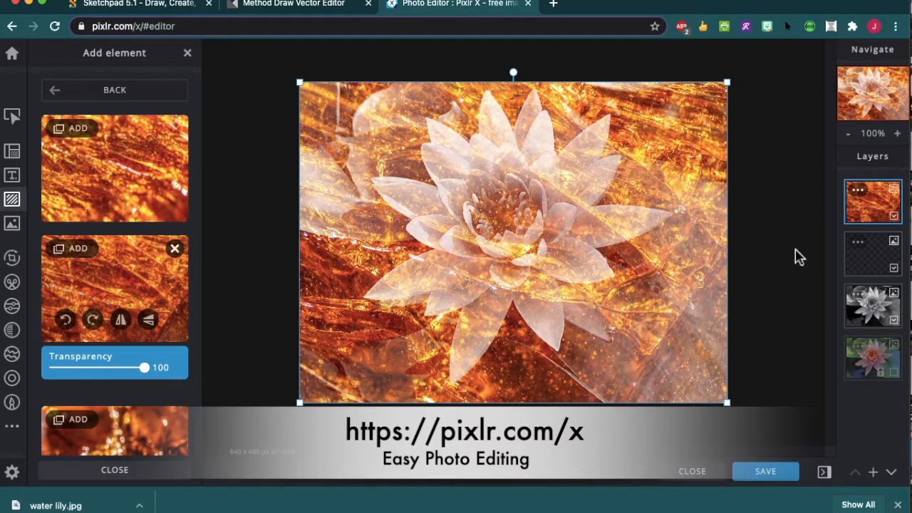
Set the amber overlay's transparency to 58 and finish adding elements.
drag(145, 369, 117, 380)
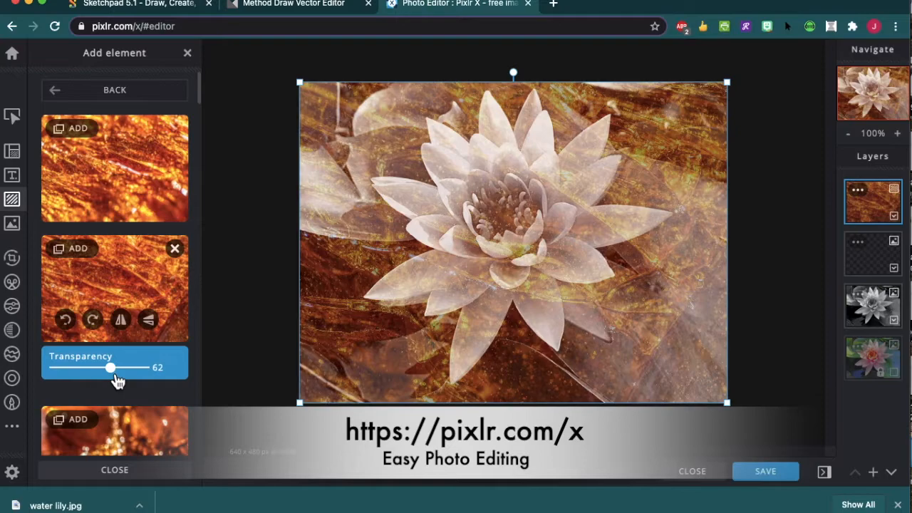
mouse_move(118, 381)
mouse_down()
mouse_move(98, 376)
mouse_move(122, 376)
mouse_move(105, 384)
mouse_up()
click(731, 260)
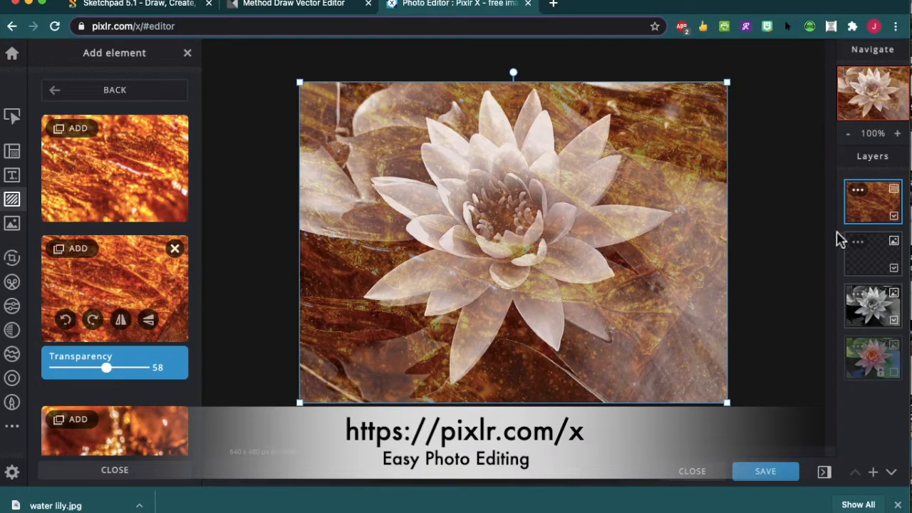
click(146, 471)
click(753, 373)
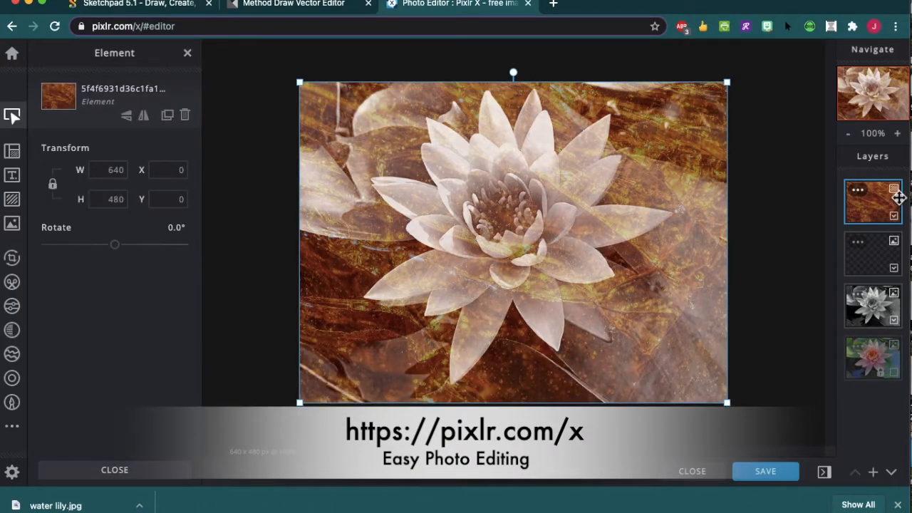
Toggle the visibility of the amber overlay and the Background layer to compare their effect on the image.
click(900, 220)
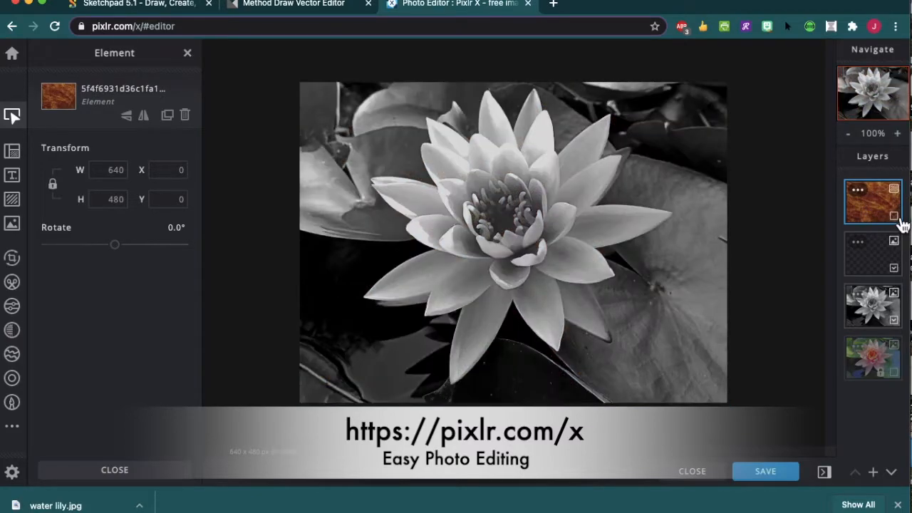
click(900, 221)
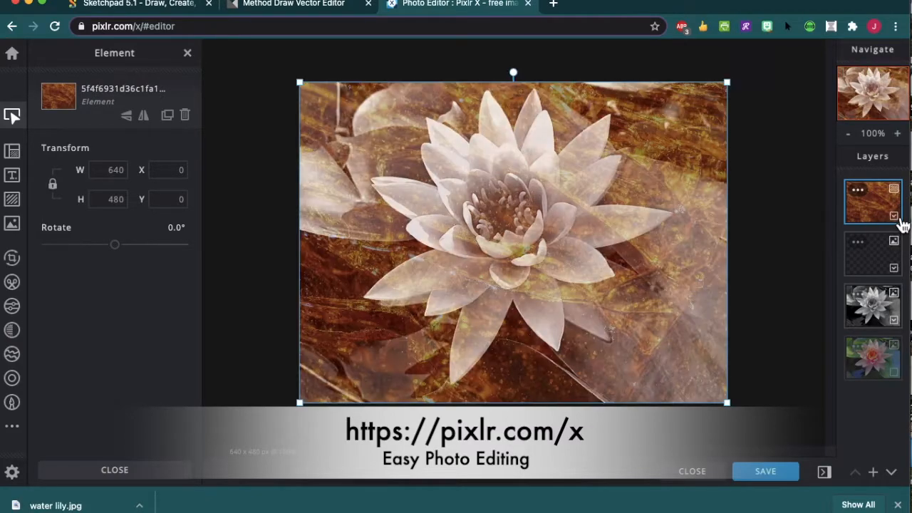
click(899, 378)
click(899, 377)
Rearrange the layers so the amber overlay sits below the empty layer and above the black-and-white flower.
drag(879, 197, 887, 308)
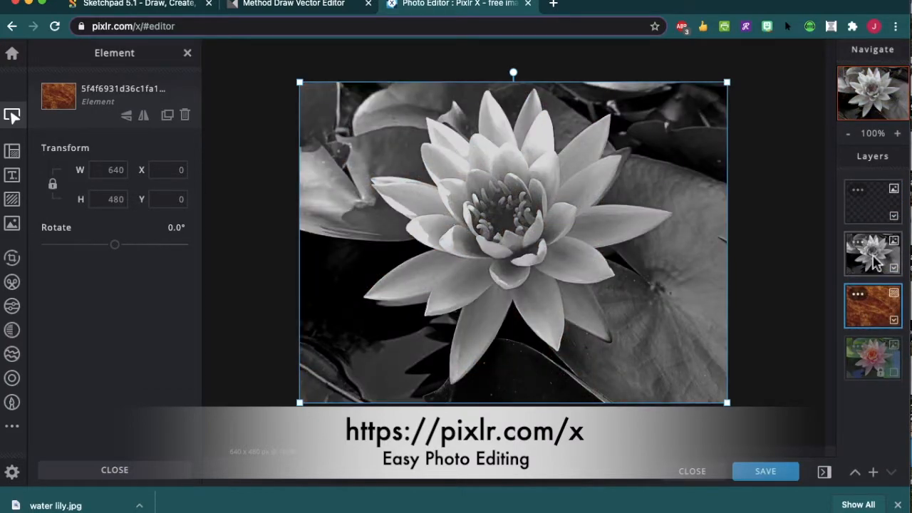
drag(875, 263, 876, 196)
drag(886, 254, 877, 196)
drag(884, 306, 884, 248)
Show the Background layer and hide the black-and-white layer, toggling the amber overlay to compare the combinations.
click(883, 351)
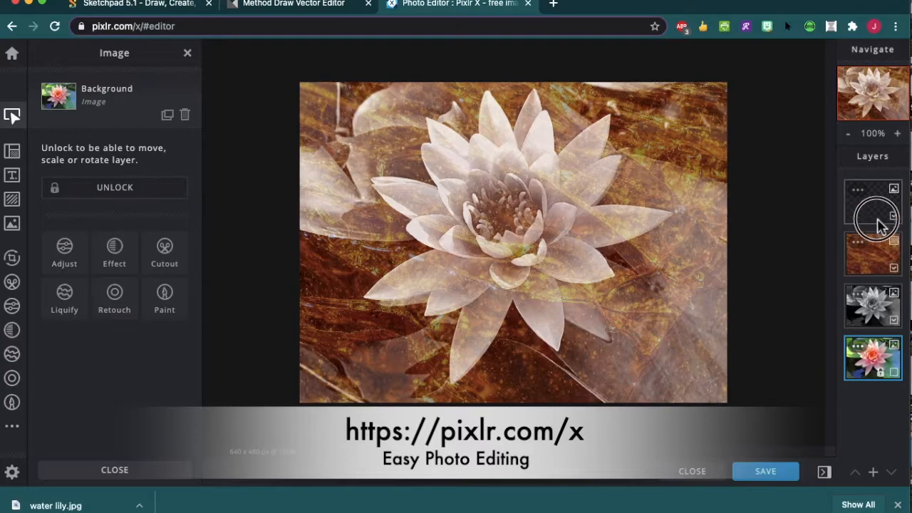
click(893, 371)
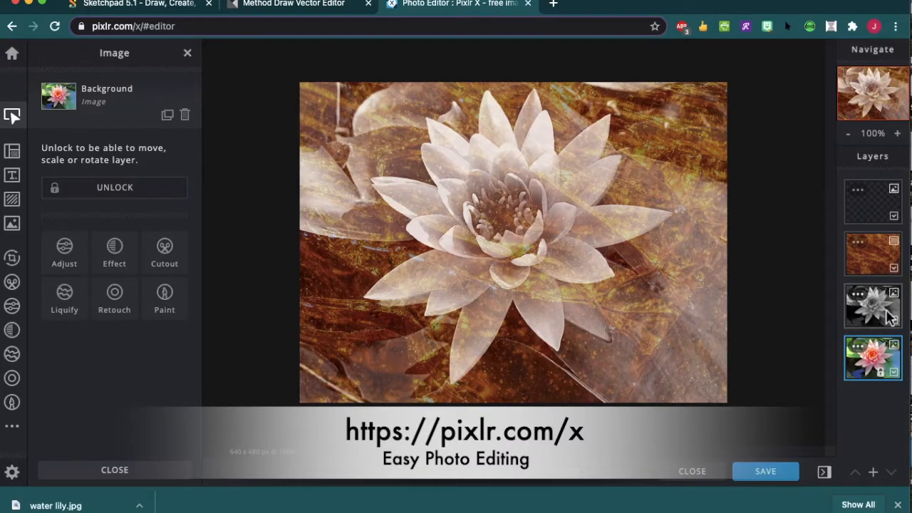
click(893, 319)
click(893, 319)
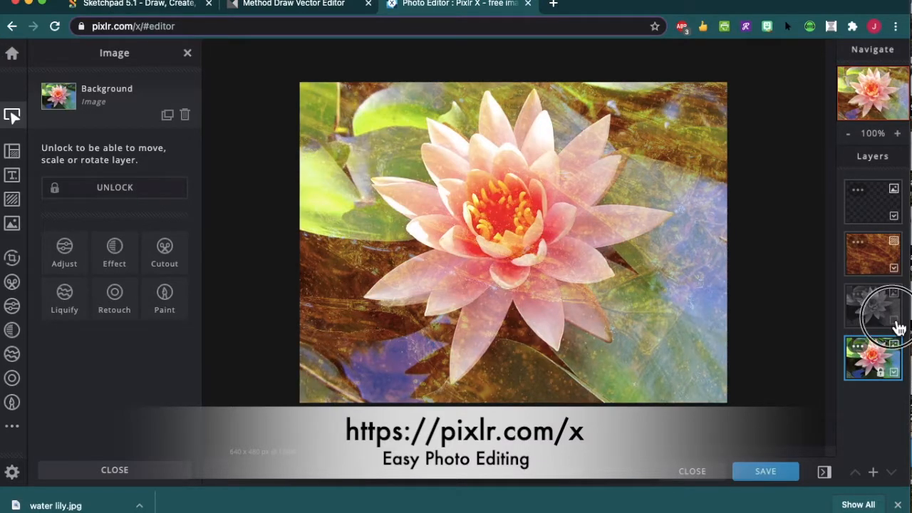
click(894, 319)
click(894, 267)
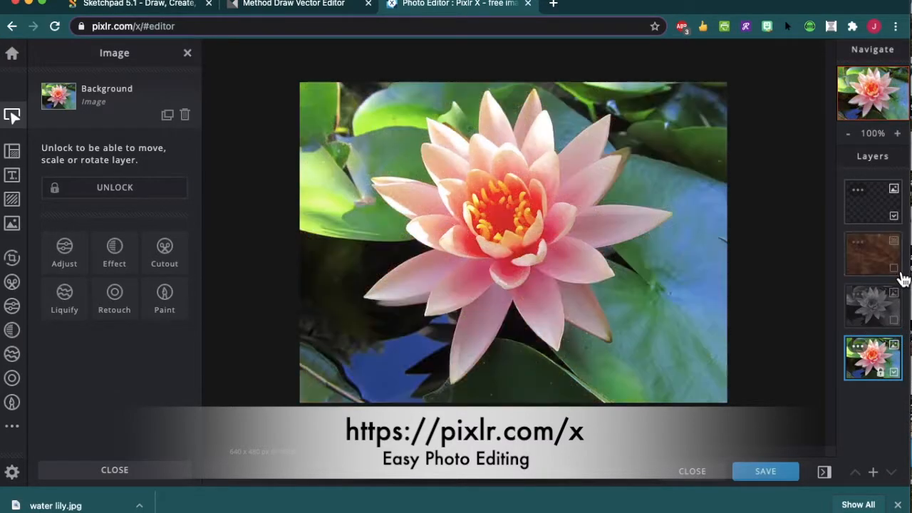
click(896, 270)
click(894, 320)
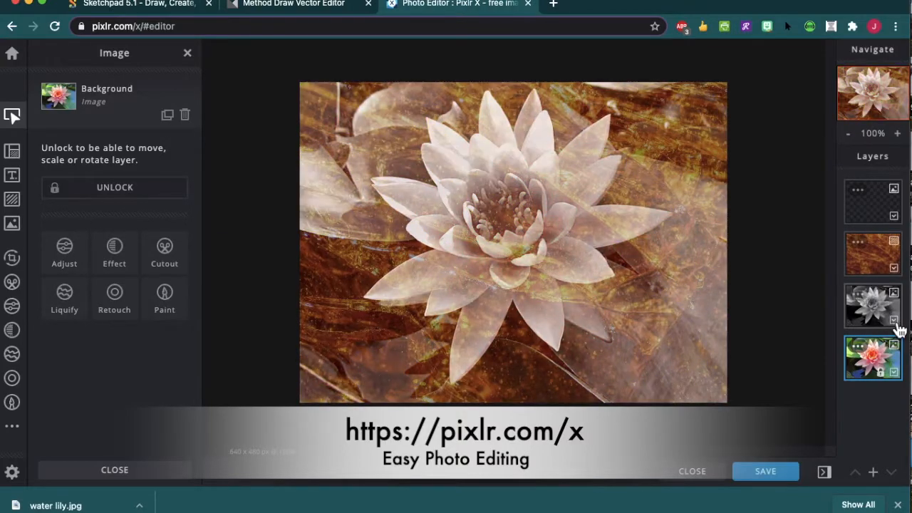
click(894, 319)
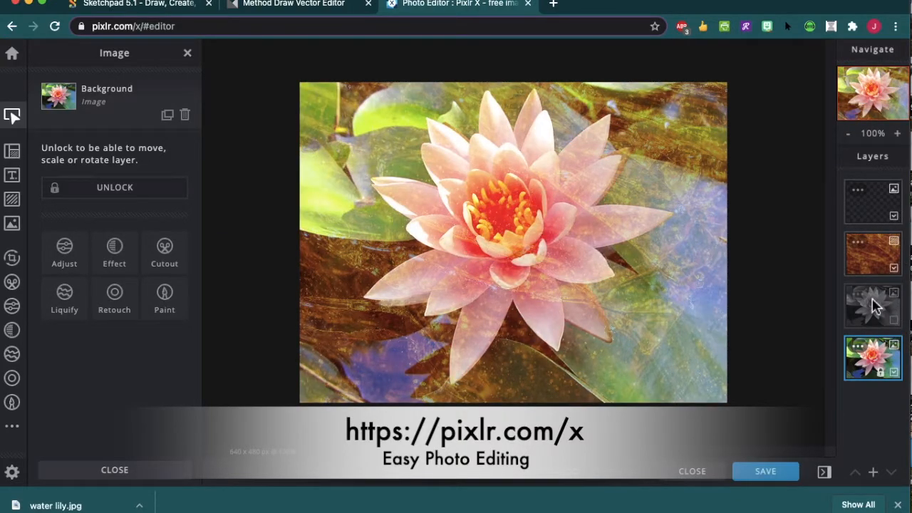
Try the Color-dodge, Saturation, Hue and Multiply blend modes on the amber overlay, and set it to Hard-light.
click(863, 246)
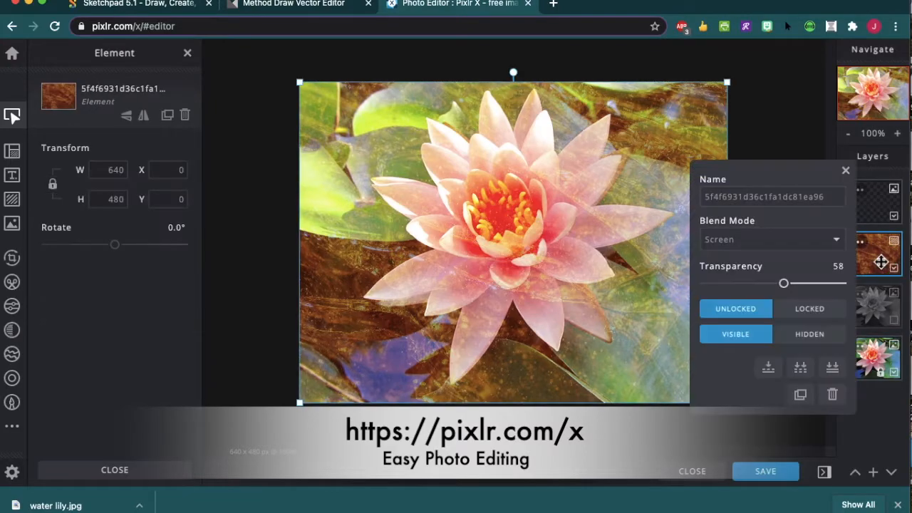
click(815, 246)
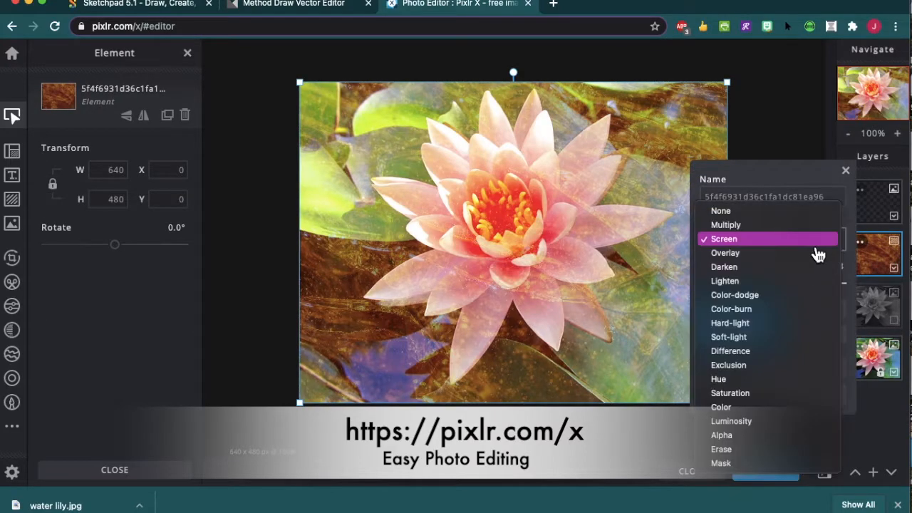
click(782, 300)
click(782, 239)
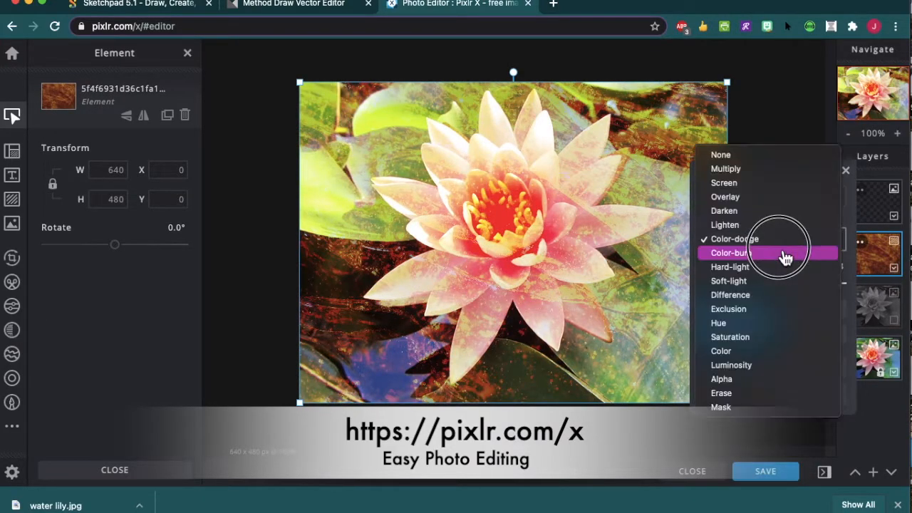
click(774, 342)
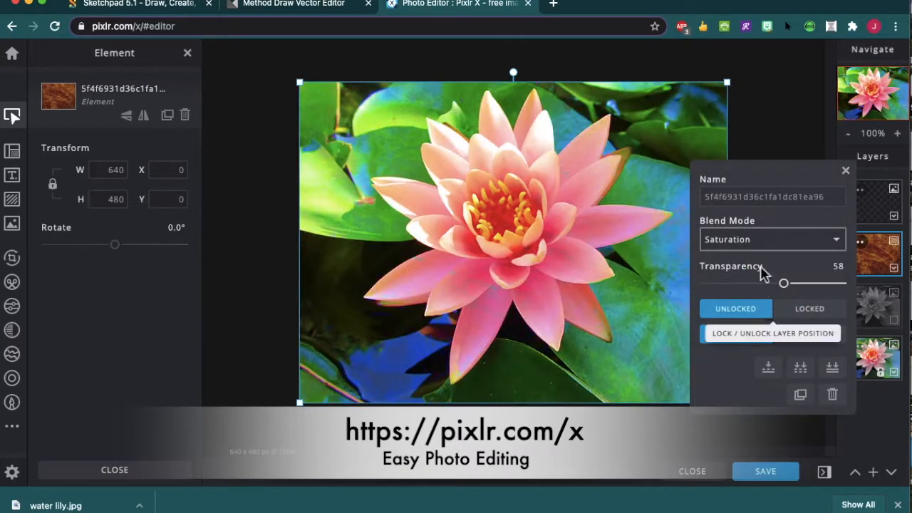
click(819, 240)
click(808, 240)
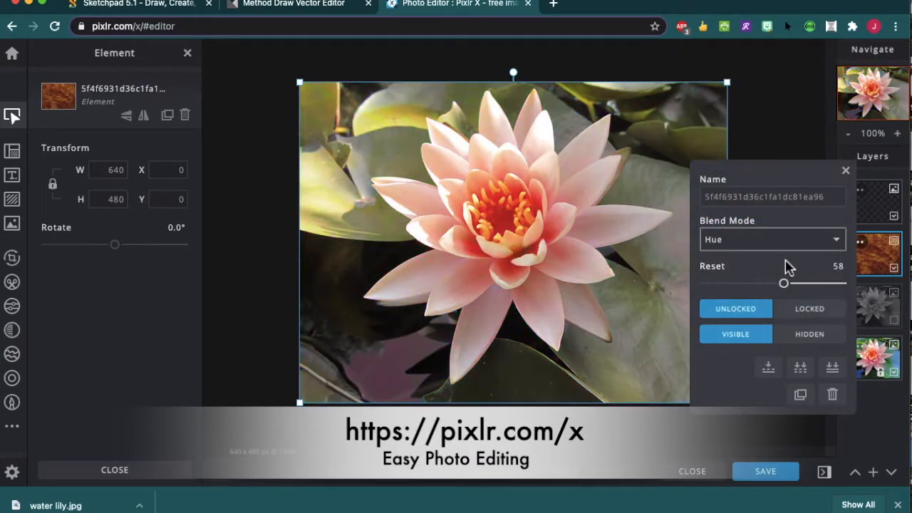
click(782, 242)
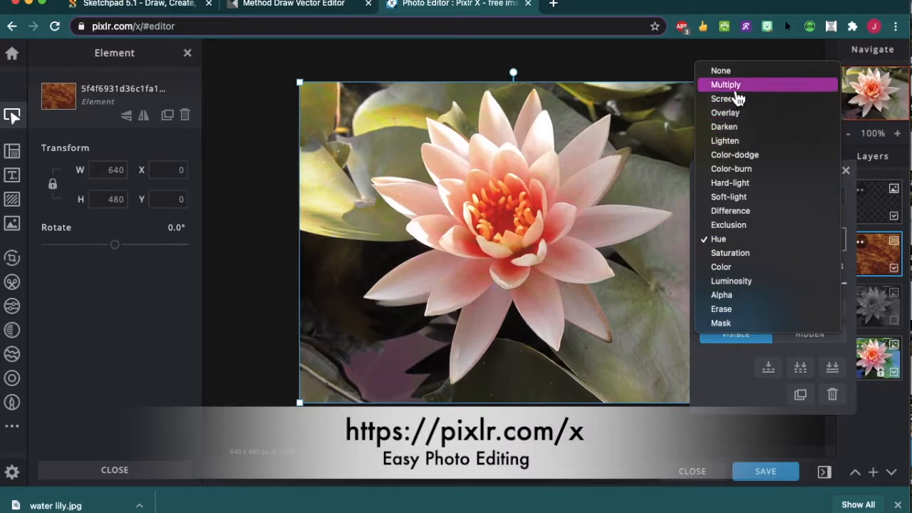
click(735, 86)
click(797, 252)
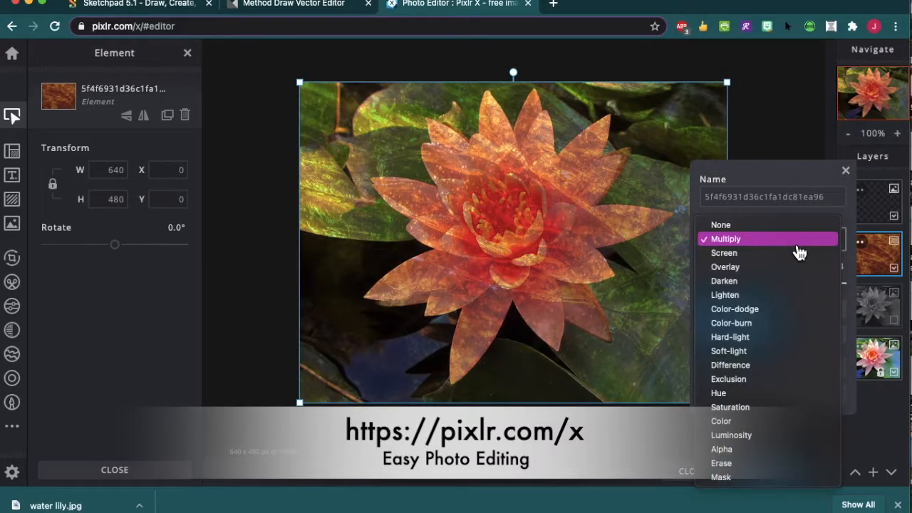
click(805, 341)
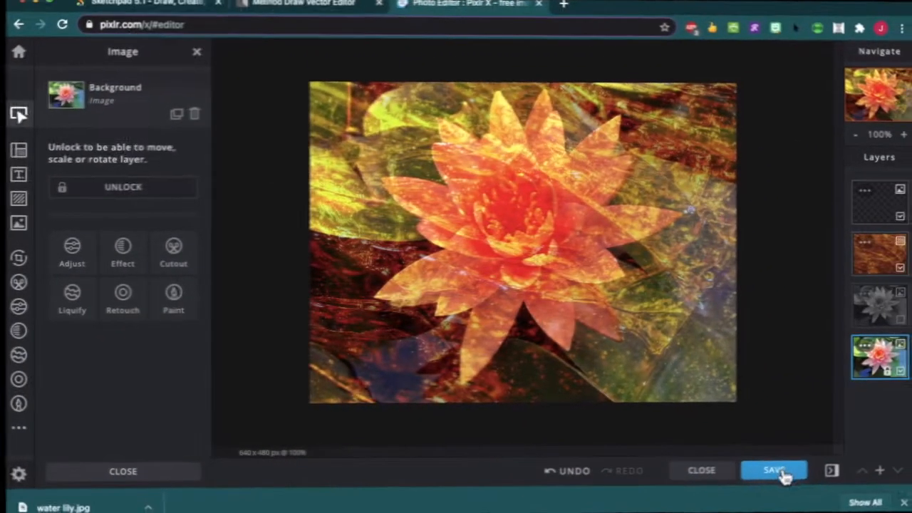
Download the edited image as a PNG file named water lily.
click(768, 472)
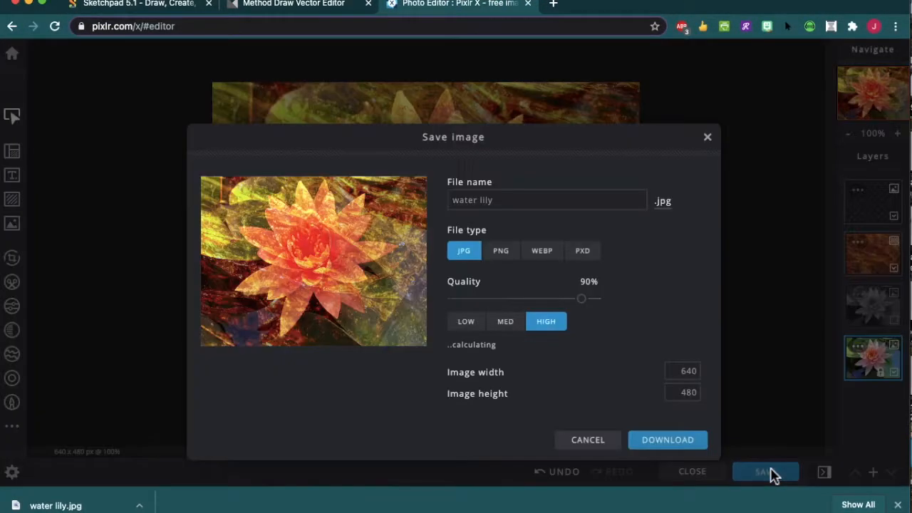
click(508, 258)
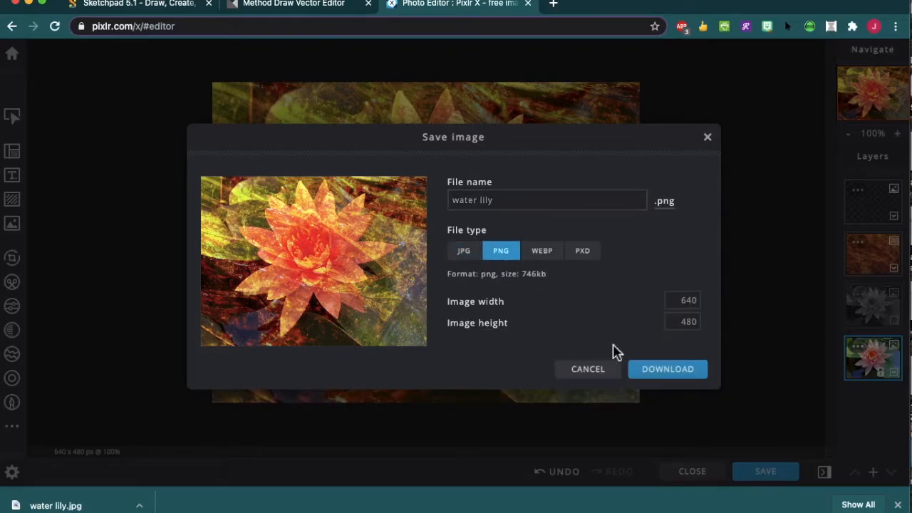
click(659, 369)
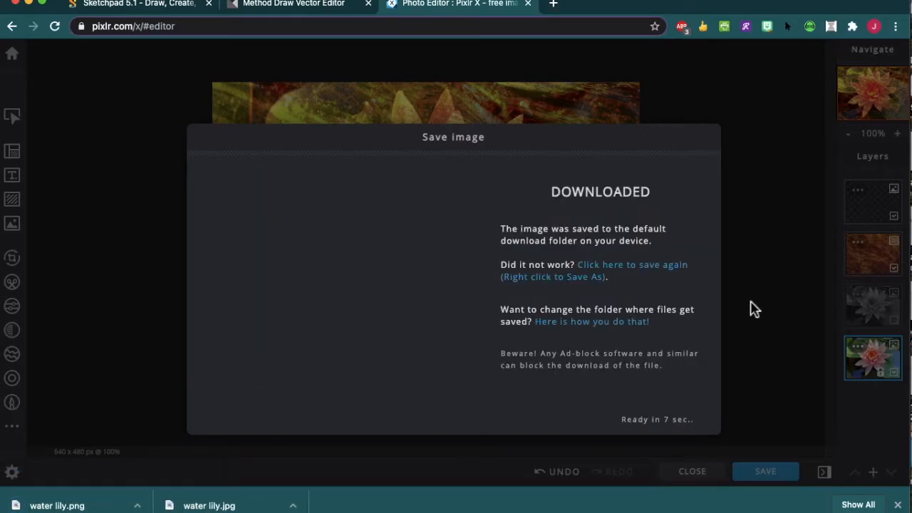
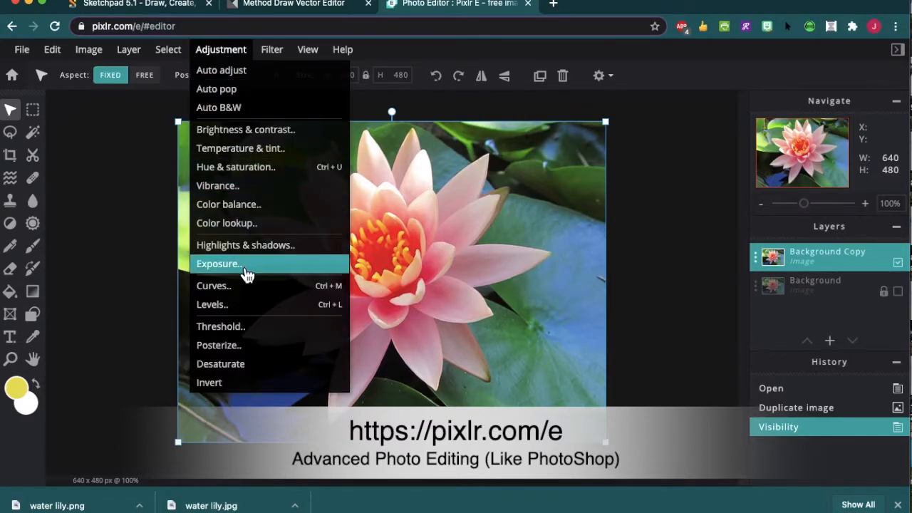
Try a Levels adjustment on the Background Copy layer with the input black point at 8 and the white point at 246.
click(244, 307)
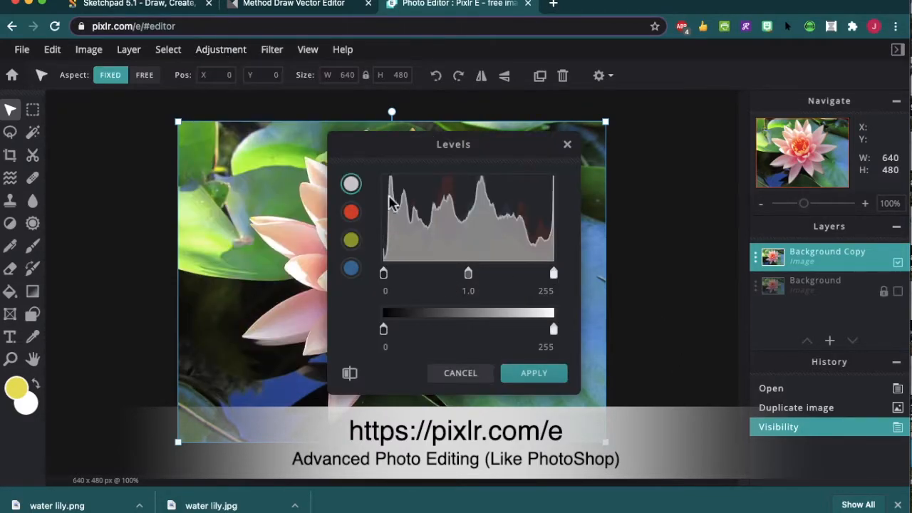
drag(389, 276, 411, 279)
drag(435, 154, 706, 156)
mouse_move(716, 276)
mouse_down()
mouse_move(752, 275)
mouse_move(700, 276)
mouse_up()
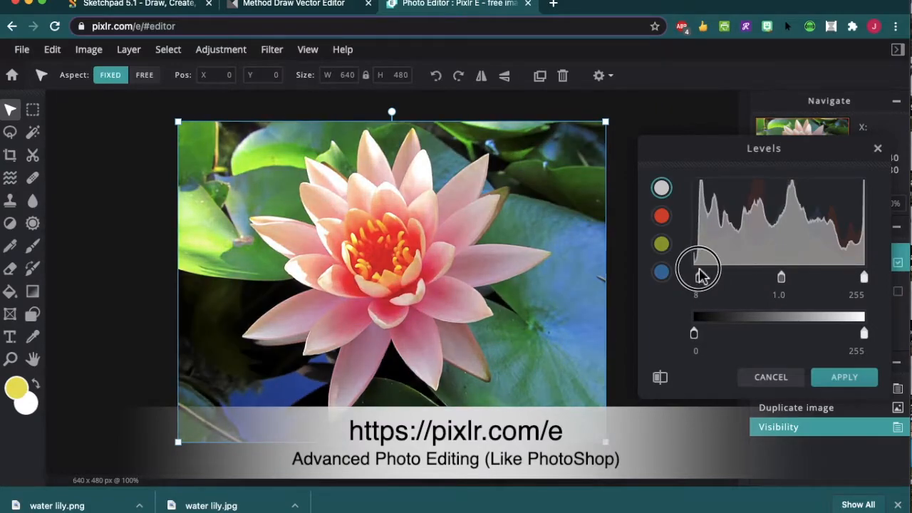
mouse_move(780, 278)
mouse_down()
mouse_move(802, 285)
mouse_move(769, 280)
mouse_move(777, 284)
mouse_up()
mouse_move(864, 279)
mouse_down()
mouse_move(871, 285)
mouse_move(841, 288)
mouse_move(858, 292)
mouse_up()
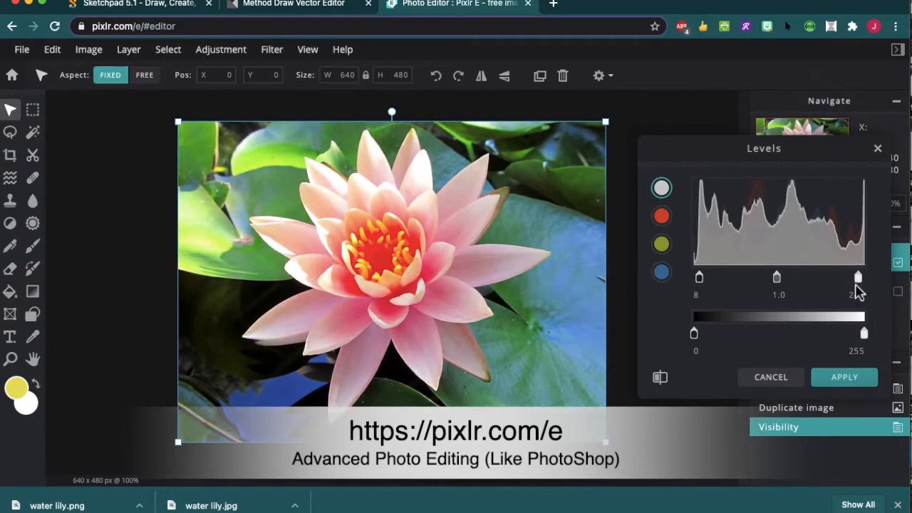
Compare the Levels preview with the original, try midtone values of 2.5 and 1.1, and cancel the adjustment.
click(660, 379)
click(660, 379)
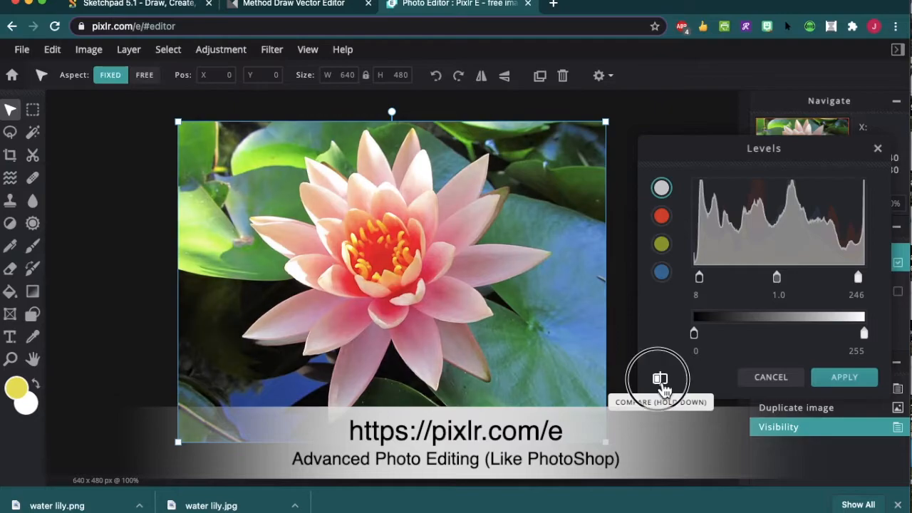
drag(776, 280, 817, 290)
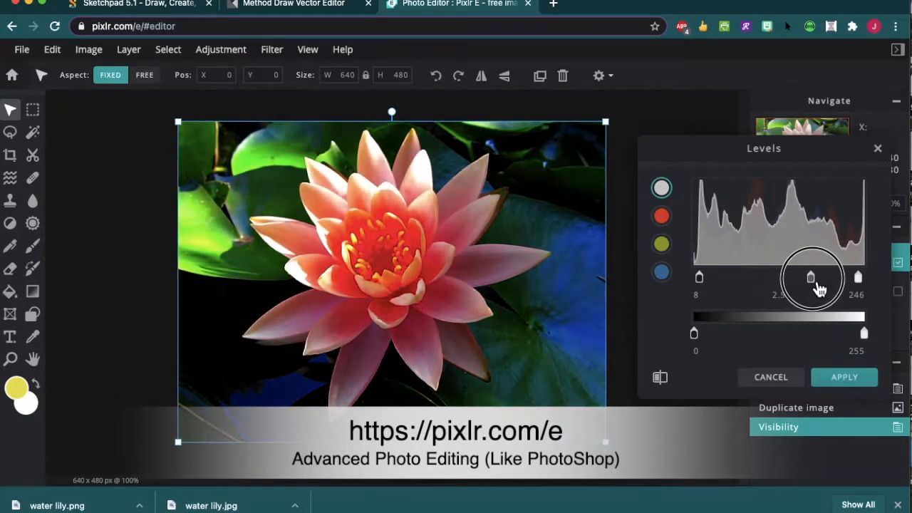
click(659, 378)
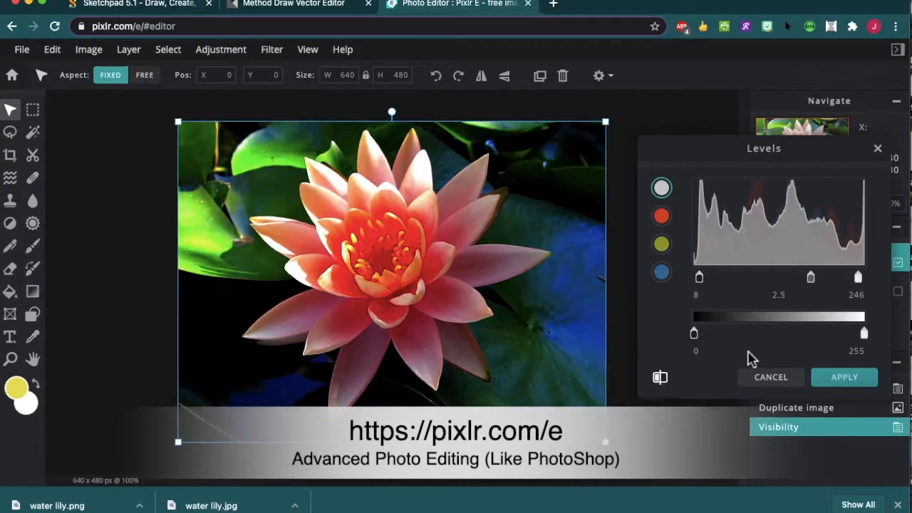
drag(817, 289, 783, 287)
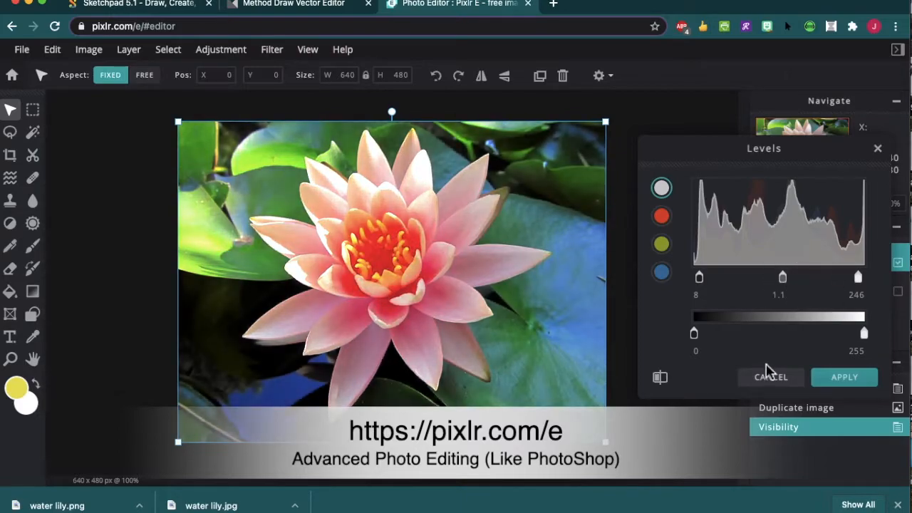
click(769, 376)
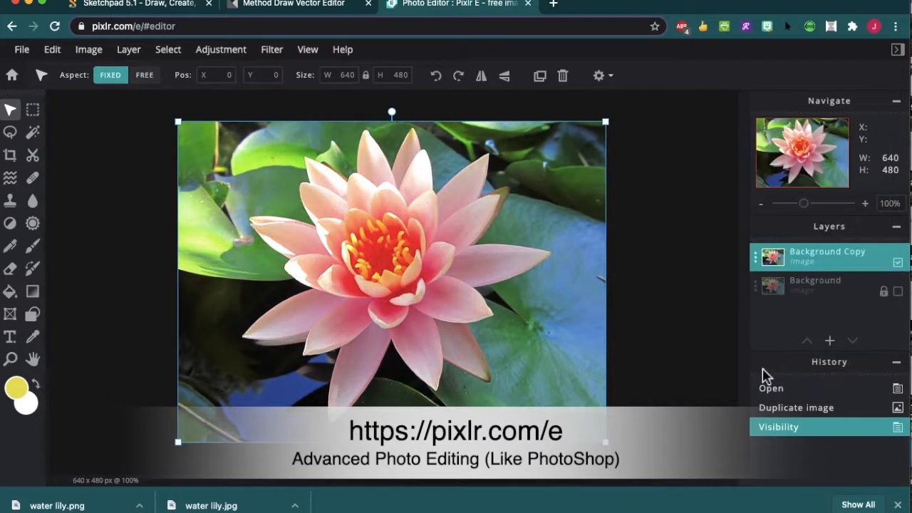
Start a Curves adjustment and add two control points to the green channel, one in the shadows and one in the highlights.
click(224, 56)
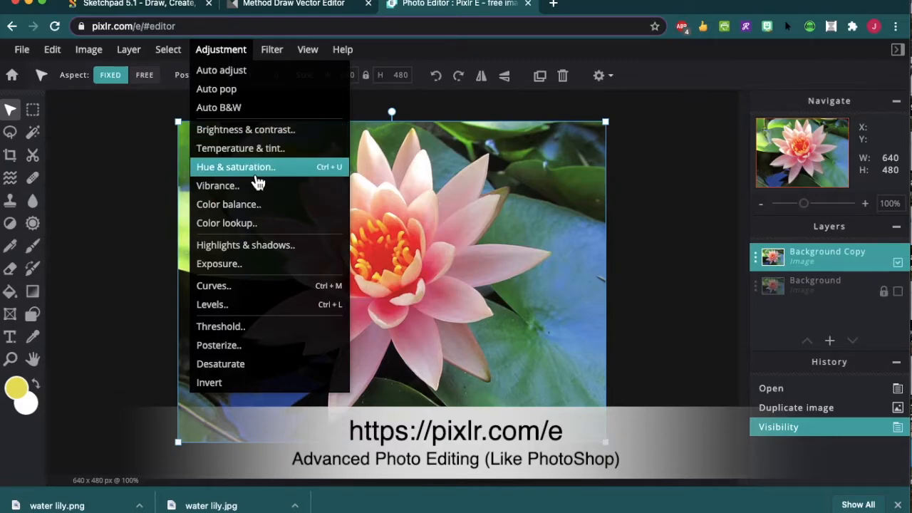
click(265, 287)
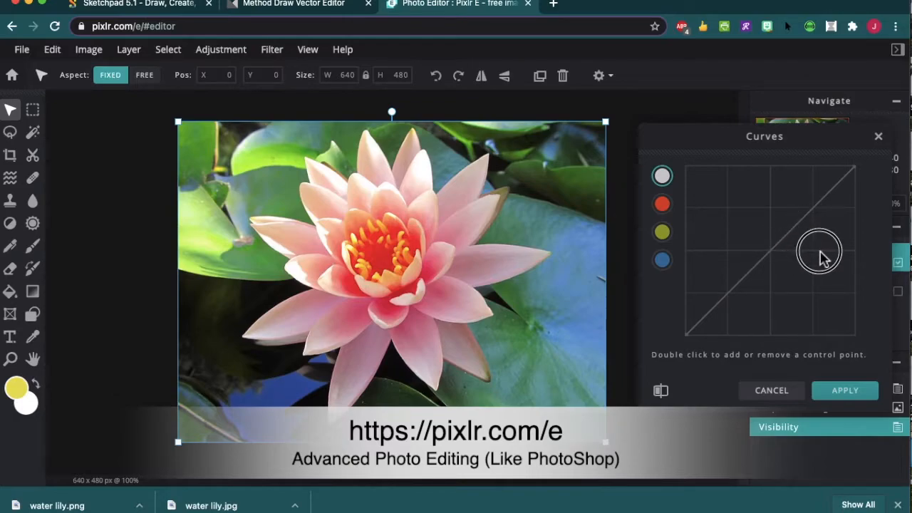
click(668, 237)
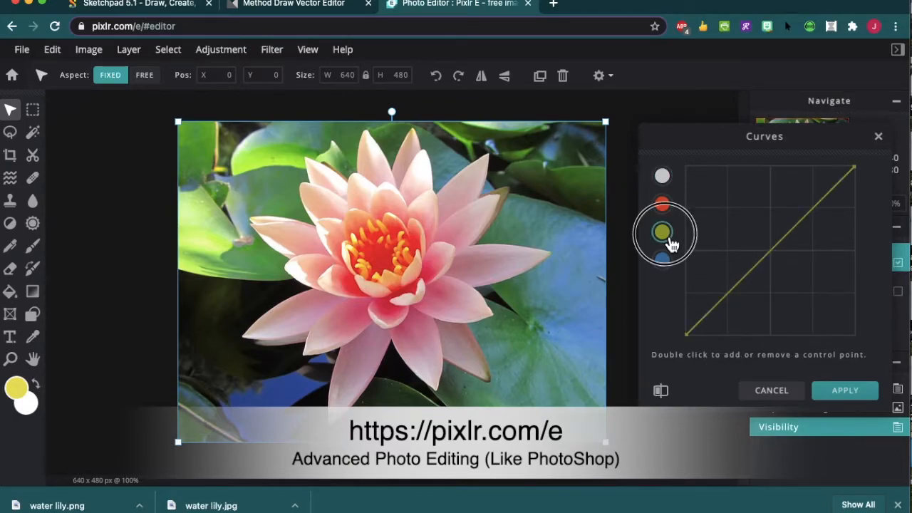
click(743, 278)
mouse_move(742, 277)
mouse_down()
mouse_move(730, 249)
mouse_move(745, 278)
mouse_up()
double_click(816, 207)
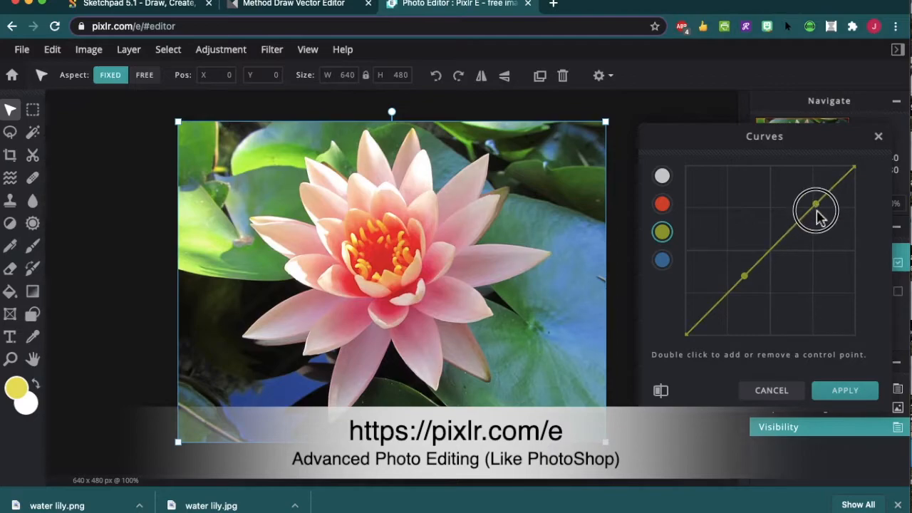
Bend the green curve by lowering the highlight point, raising the shadow point and adding a third point, and cancel Curves.
drag(819, 213, 826, 225)
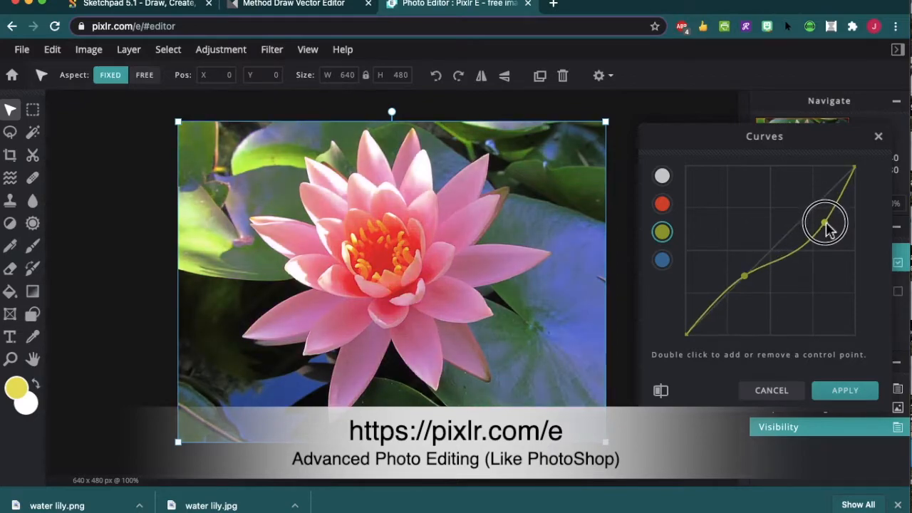
drag(745, 276, 733, 253)
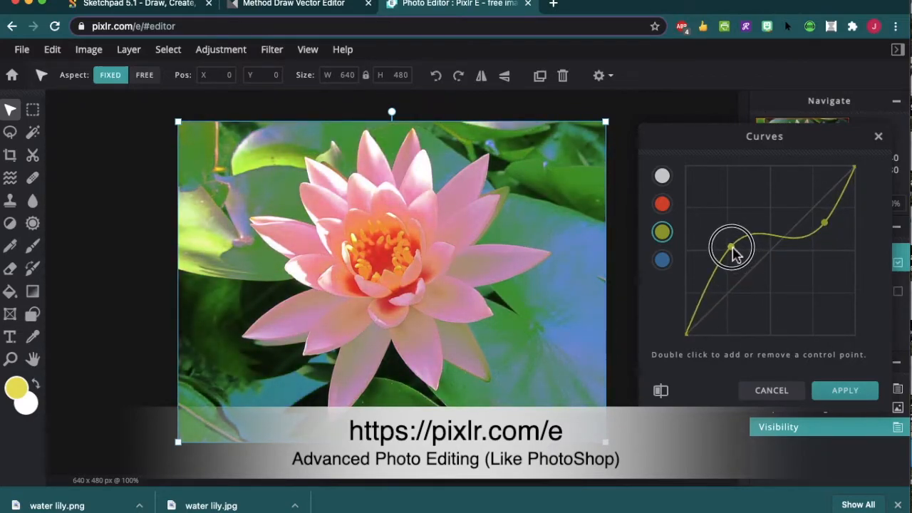
double_click(710, 282)
drag(711, 282, 740, 292)
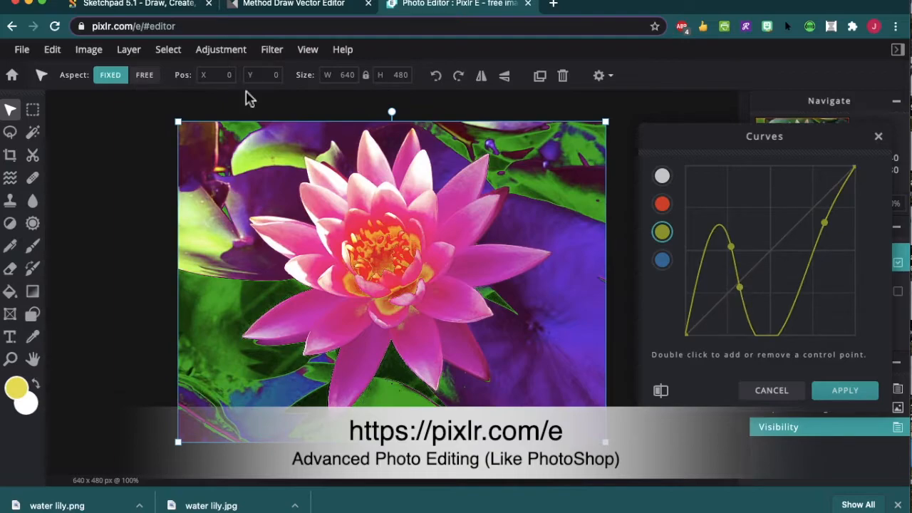
click(782, 393)
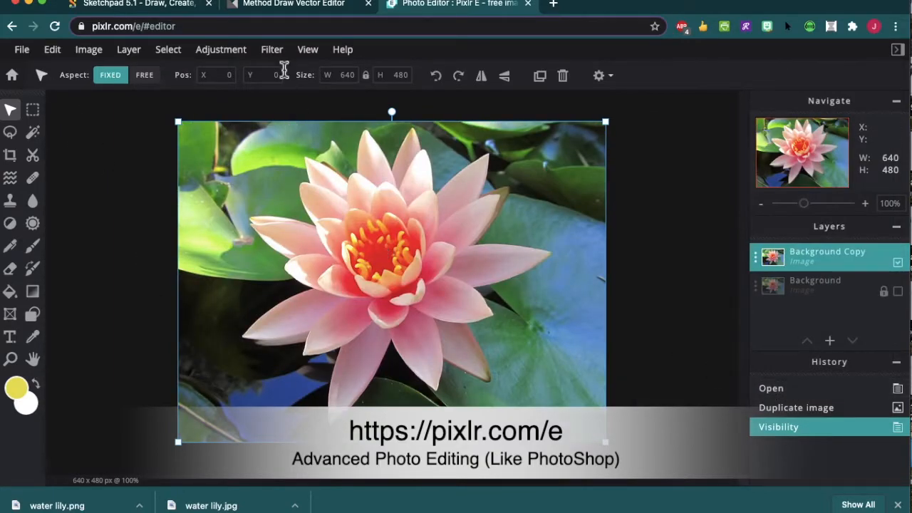
Try the Bloom filter on the flower with an amount of 14 and cancel it.
click(135, 53)
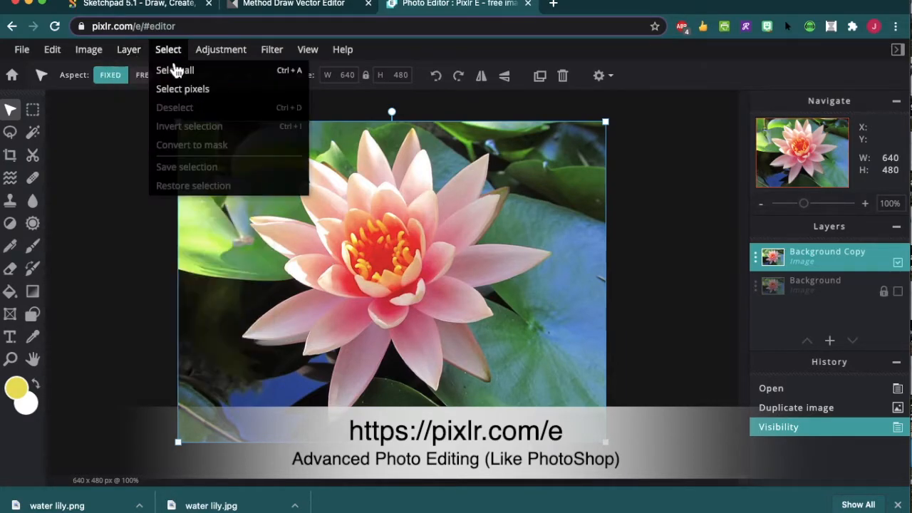
mouse_move(284, 63)
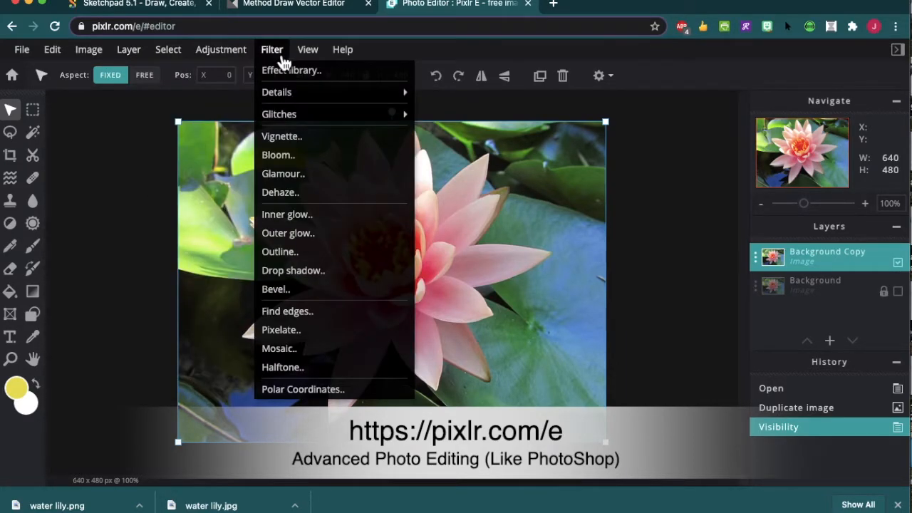
click(313, 158)
drag(634, 289, 672, 288)
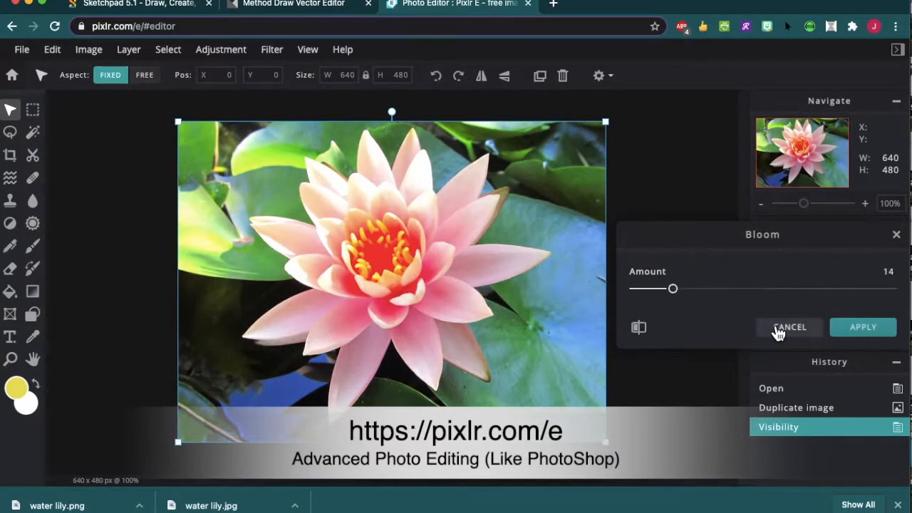
click(778, 329)
Apply the Find edges filter to the Background Copy layer.
click(272, 49)
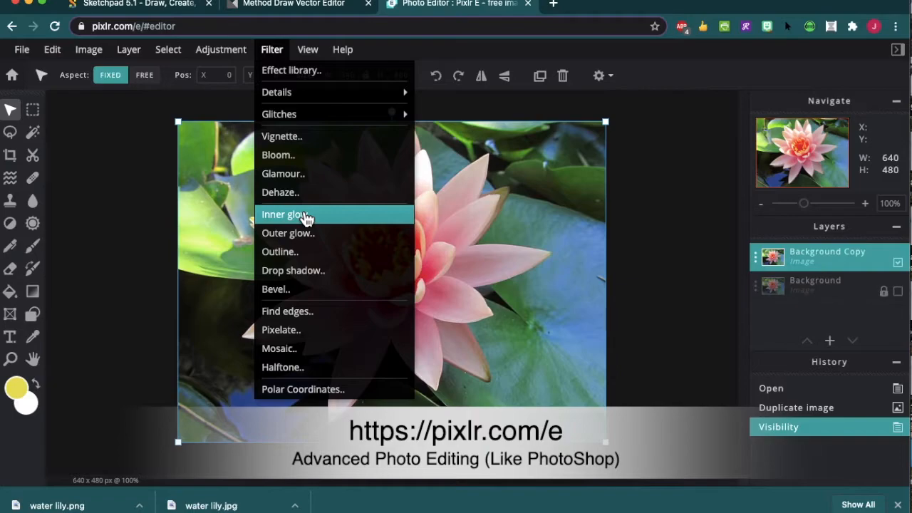
click(287, 311)
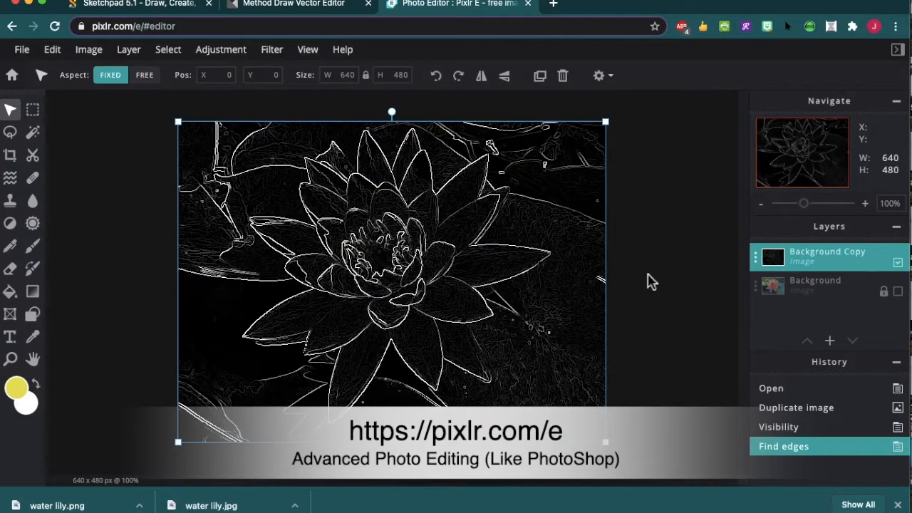
mouse_move(807, 211)
mouse_down()
mouse_move(797, 212)
mouse_move(821, 215)
mouse_move(812, 216)
mouse_up()
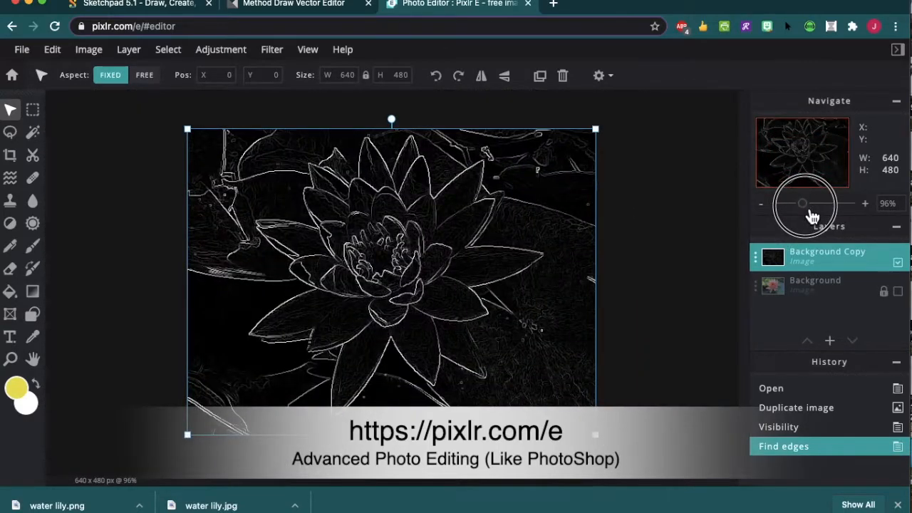
Show the Background layer and set the Background Copy layer's transparency to 71 so both layers blend.
click(897, 292)
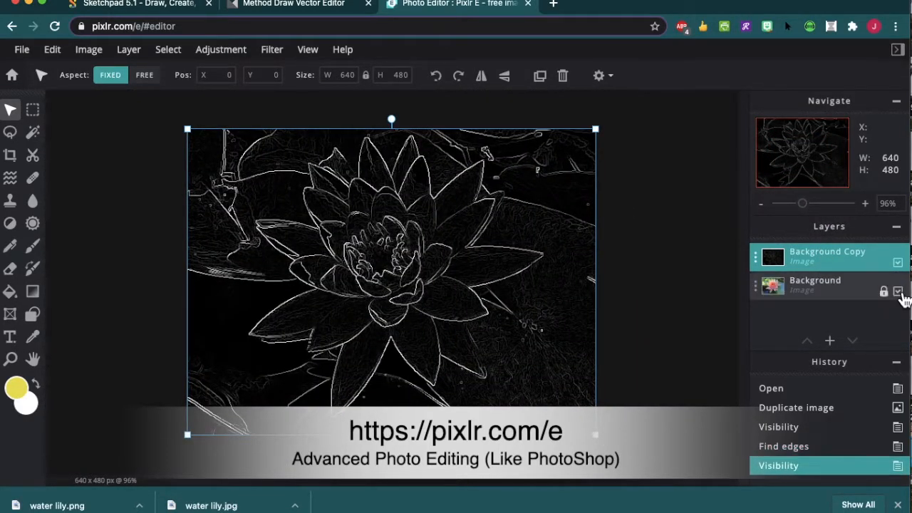
click(772, 257)
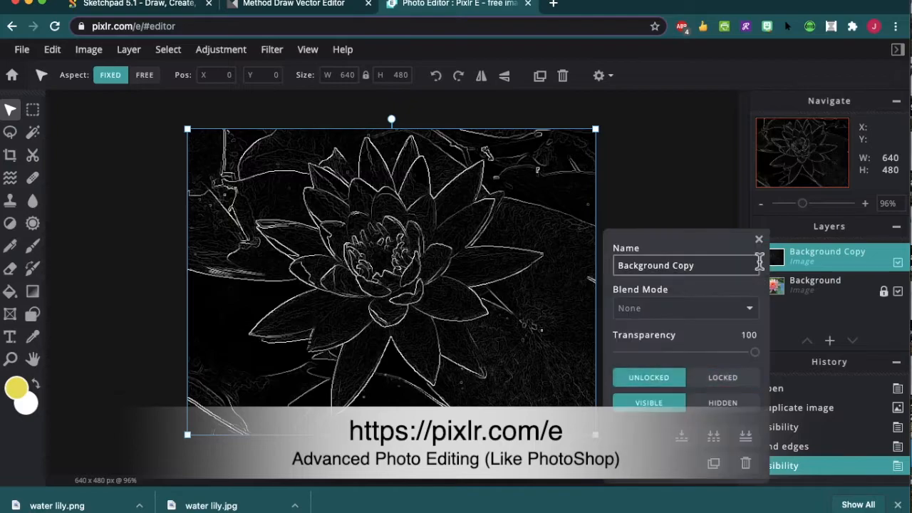
drag(759, 358, 723, 358)
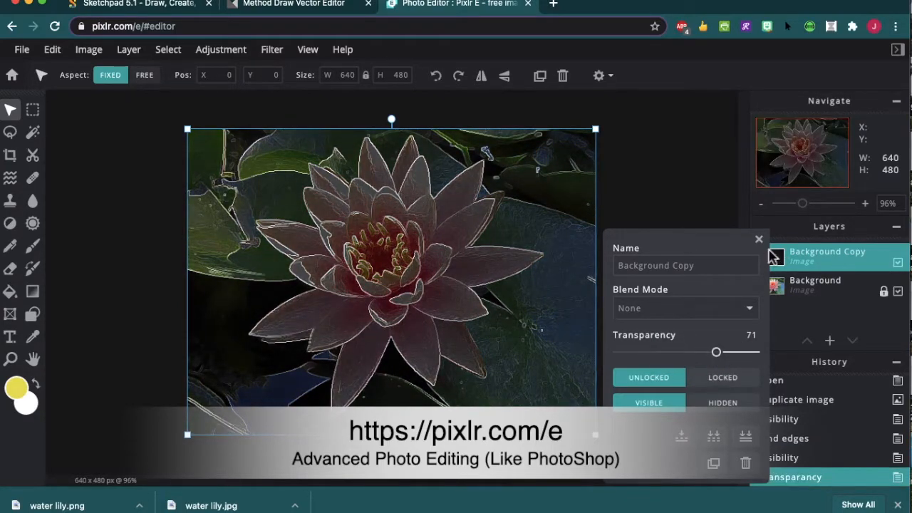
click(758, 239)
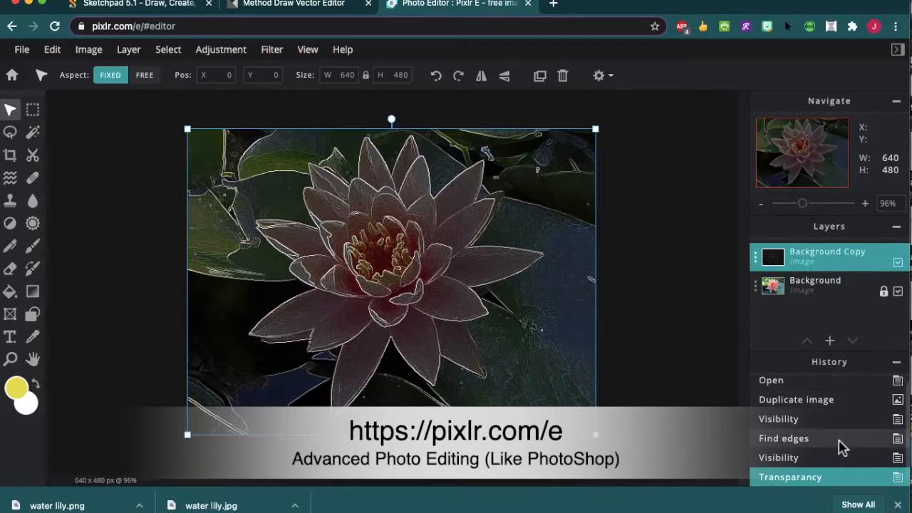
click(896, 504)
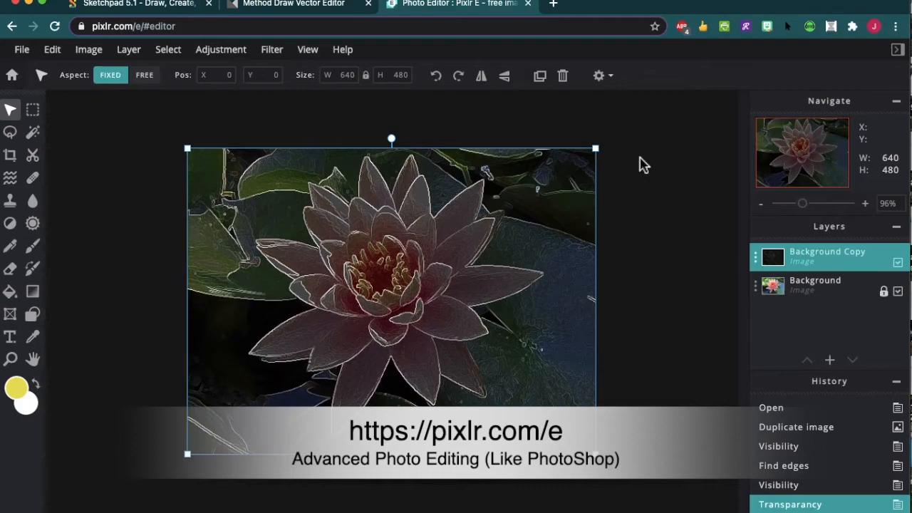
Undo the transparency change, the Background visibility change and the Find edges filter.
click(56, 53)
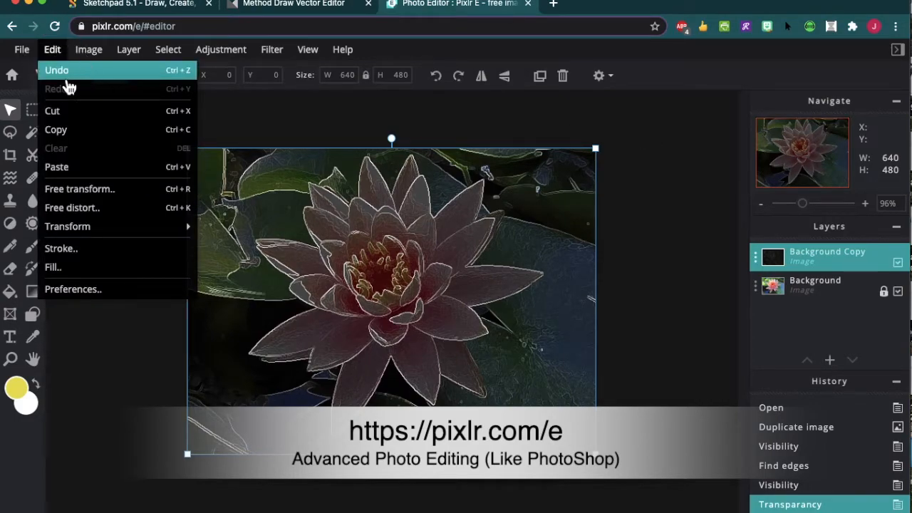
click(57, 70)
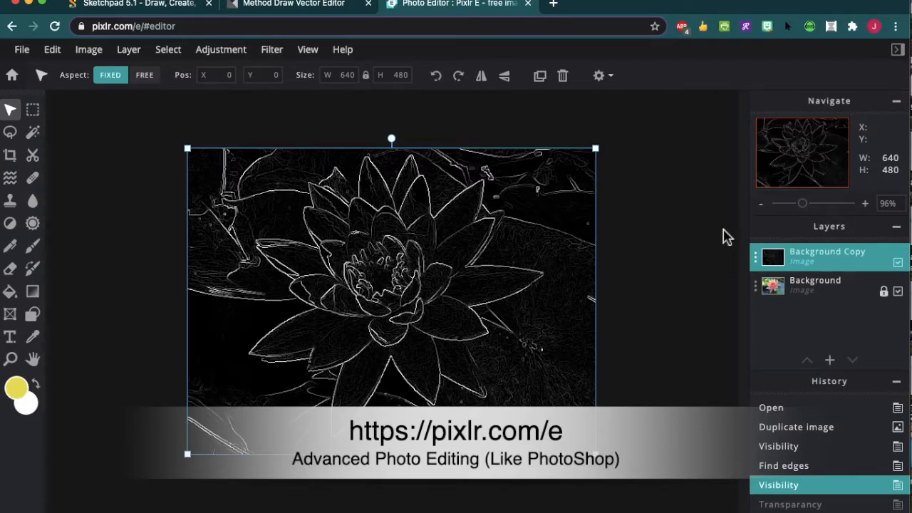
click(54, 51)
click(57, 70)
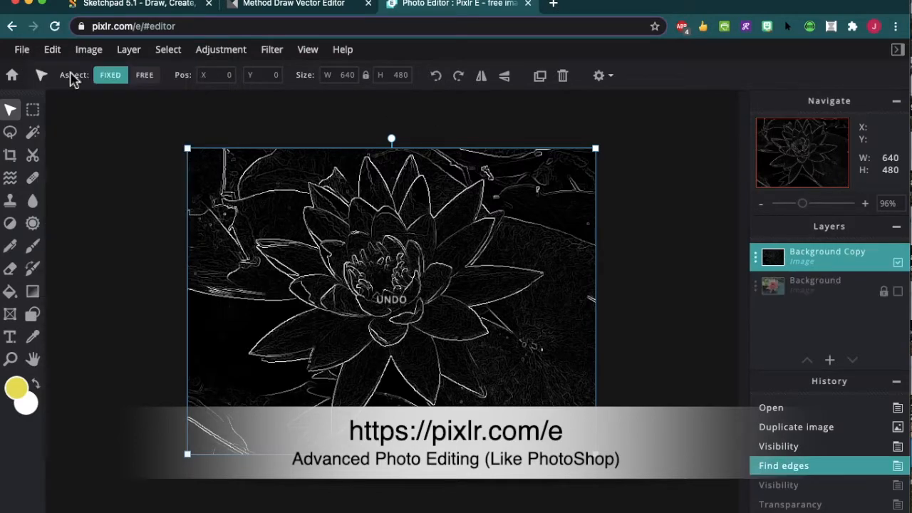
click(53, 50)
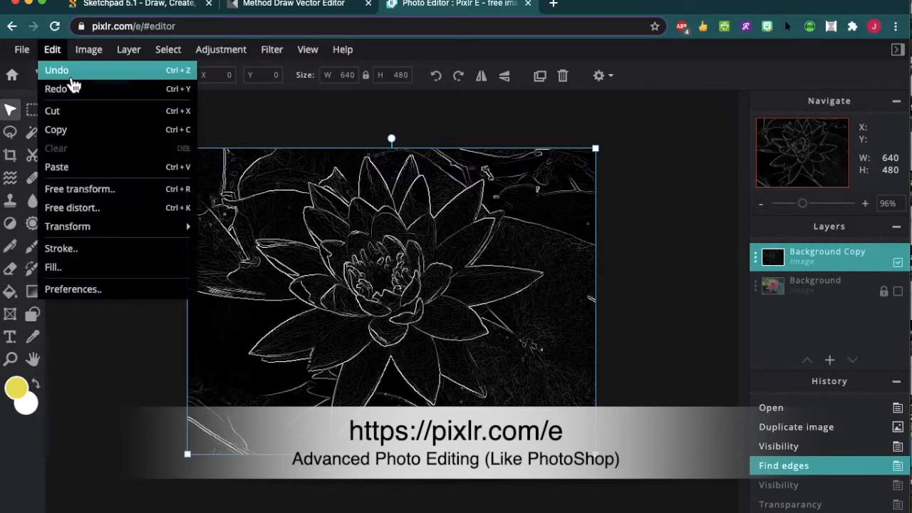
click(64, 72)
Try the Pixelate filter on the Background Copy layer and cancel it.
click(265, 53)
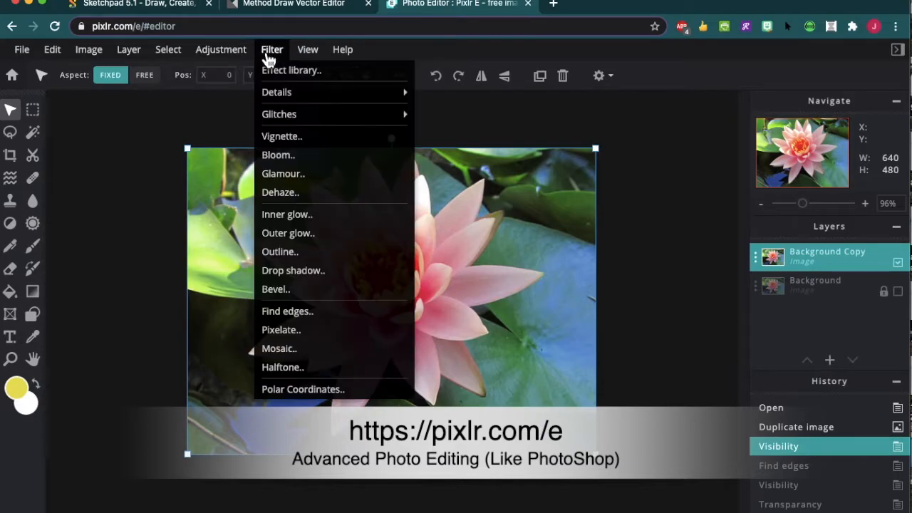
click(317, 330)
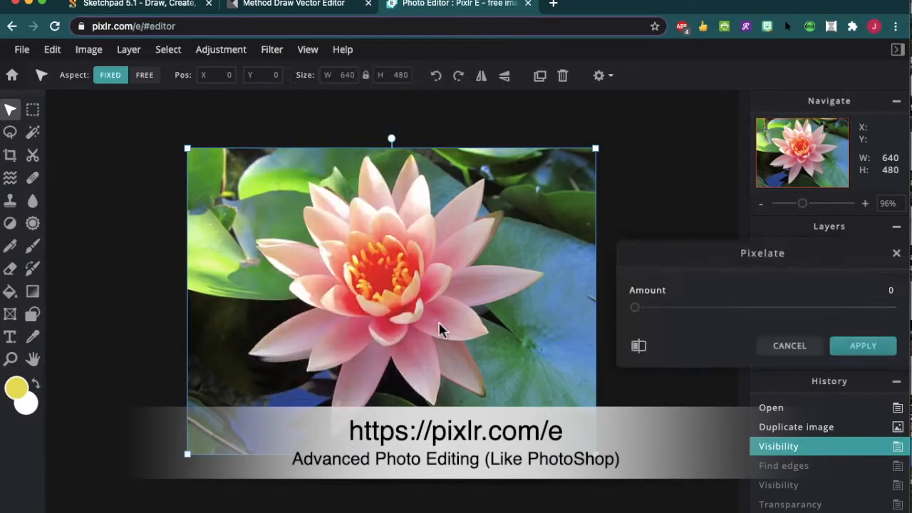
drag(636, 308, 767, 320)
click(792, 349)
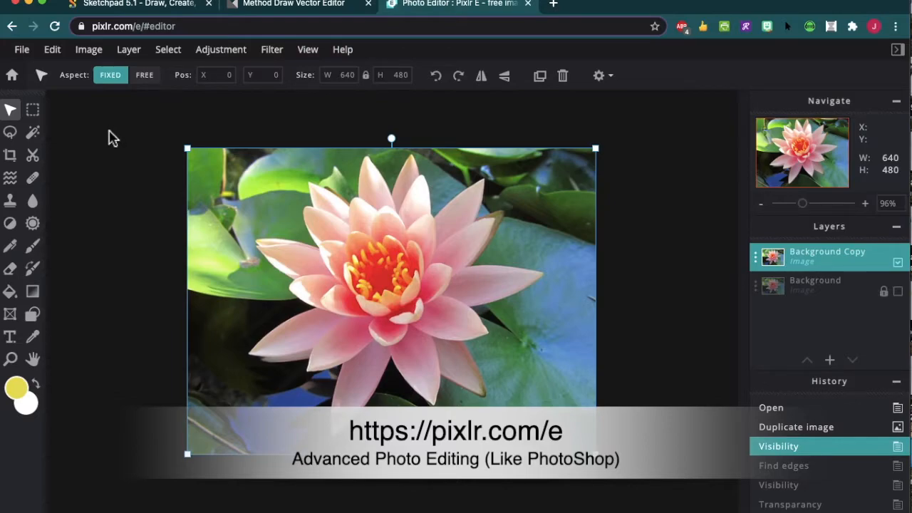
Try the Mosaic filter with an amount of 7 on the Background Copy layer and cancel it.
click(281, 57)
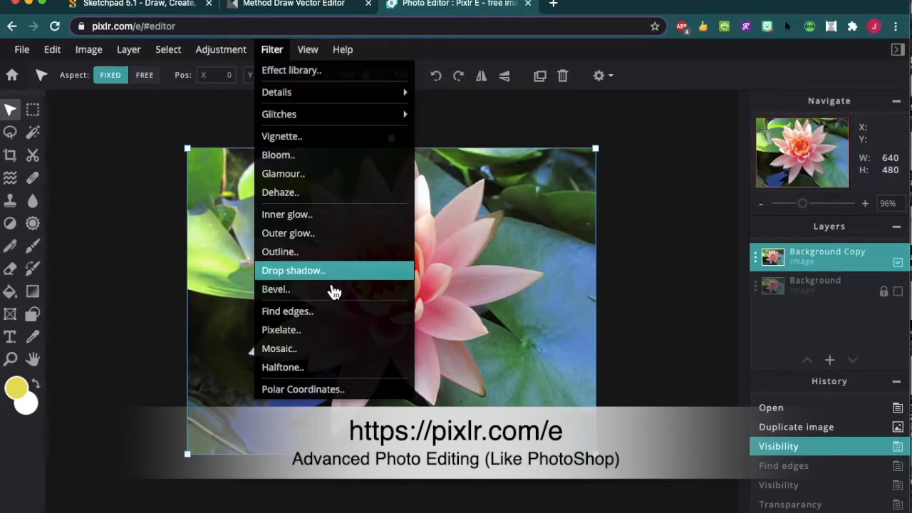
click(321, 349)
drag(643, 312, 662, 321)
click(789, 349)
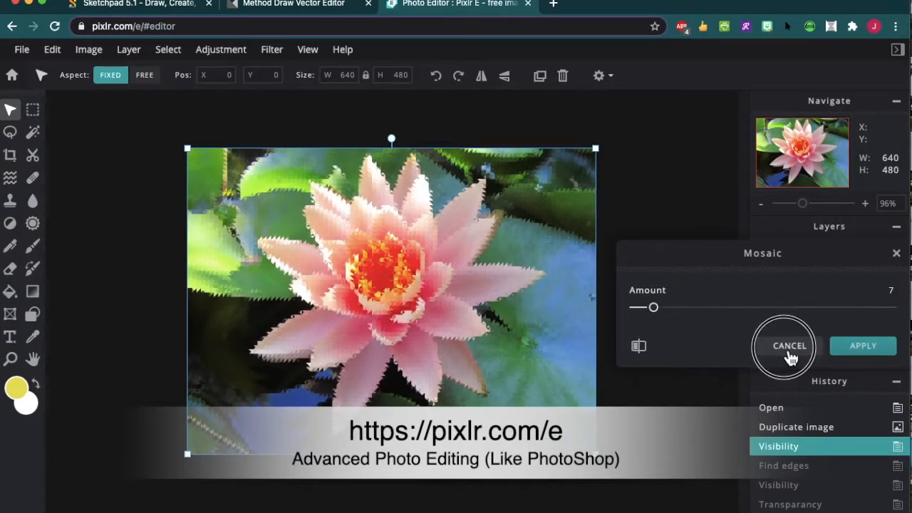
Try the Halftone filter with a frequency of 13 on the Background Copy layer and cancel it.
click(212, 52)
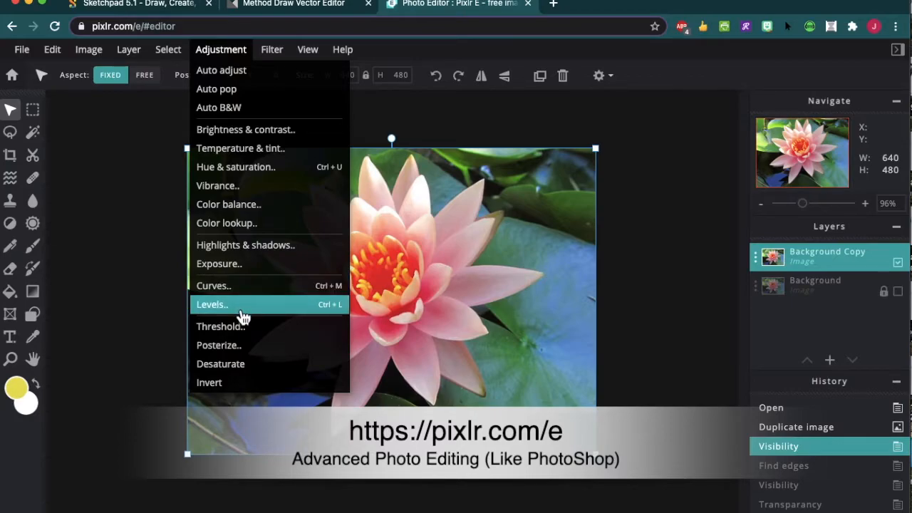
click(272, 49)
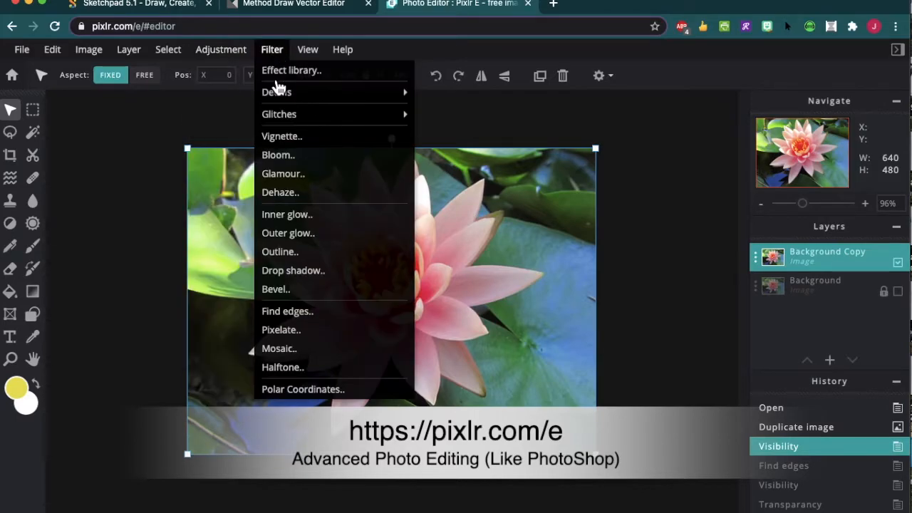
click(304, 368)
drag(683, 310, 651, 310)
click(788, 345)
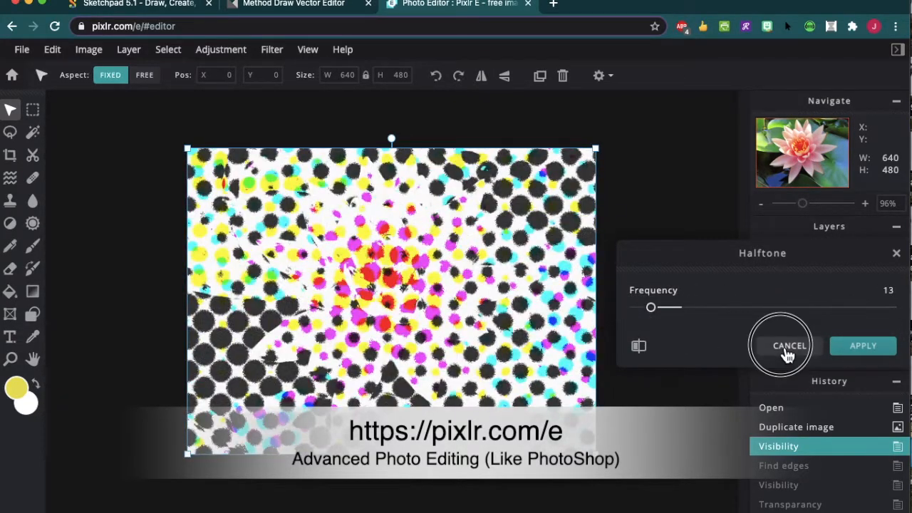
Apply a Vignette with amount 100 to the Background Copy layer, showing and hiding the Background layer again to compare.
click(286, 54)
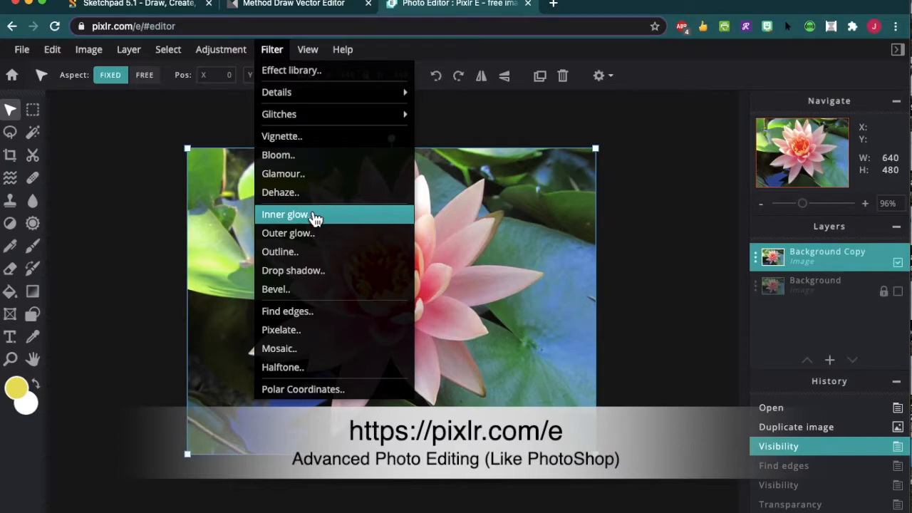
click(319, 138)
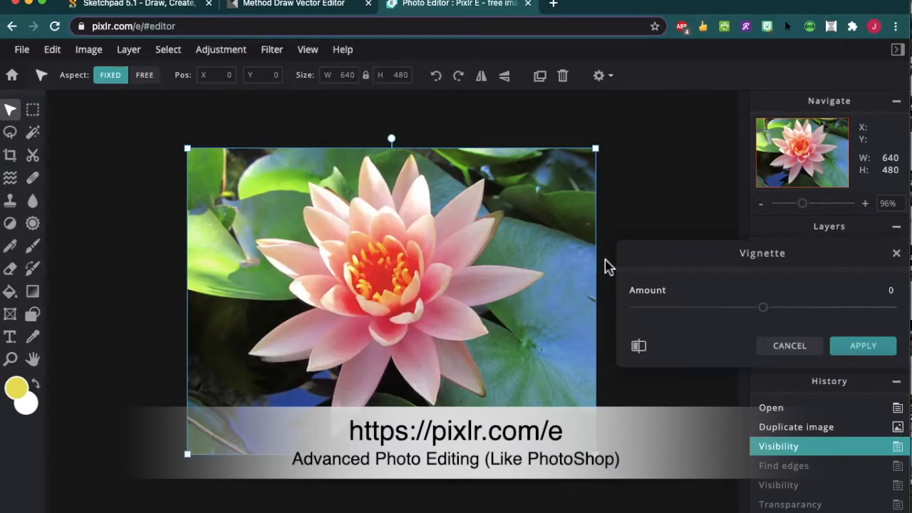
drag(763, 312, 896, 311)
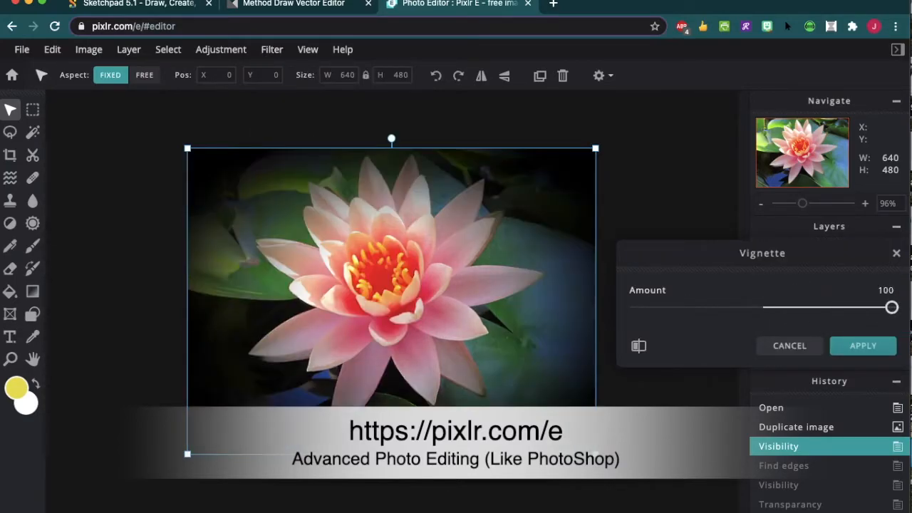
click(865, 349)
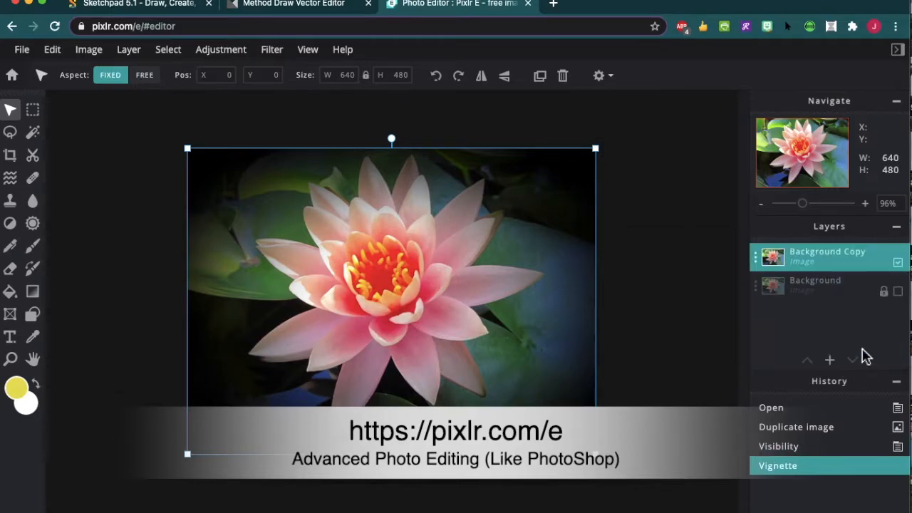
click(897, 291)
click(898, 293)
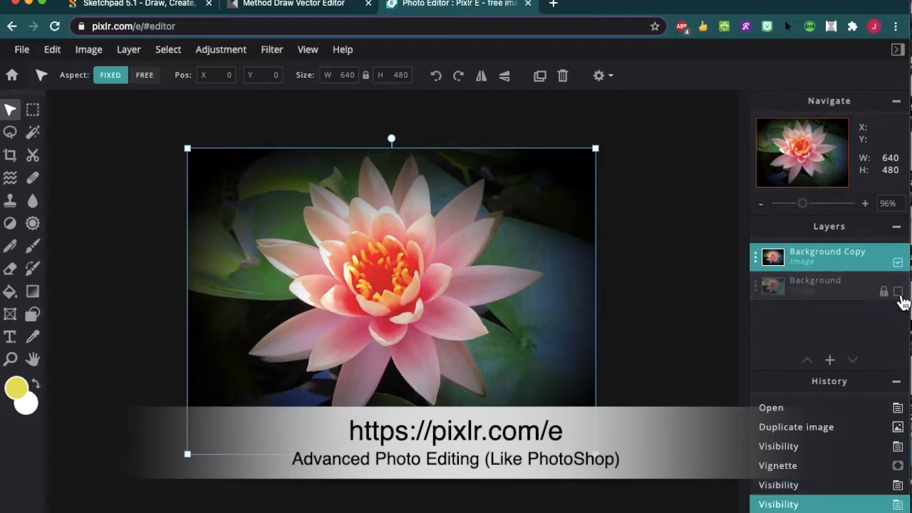
Add an empty layer above the Background Copy layer and fill it with purple #B45BE8.
click(839, 362)
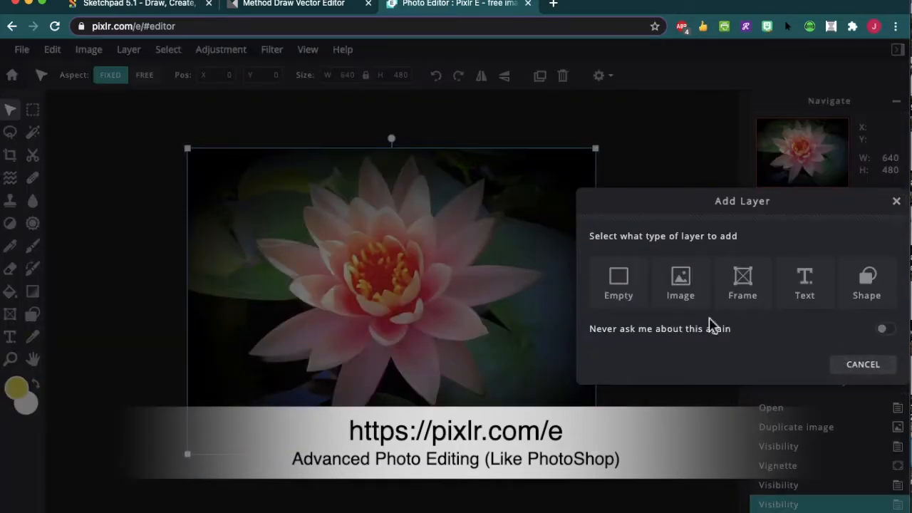
click(628, 294)
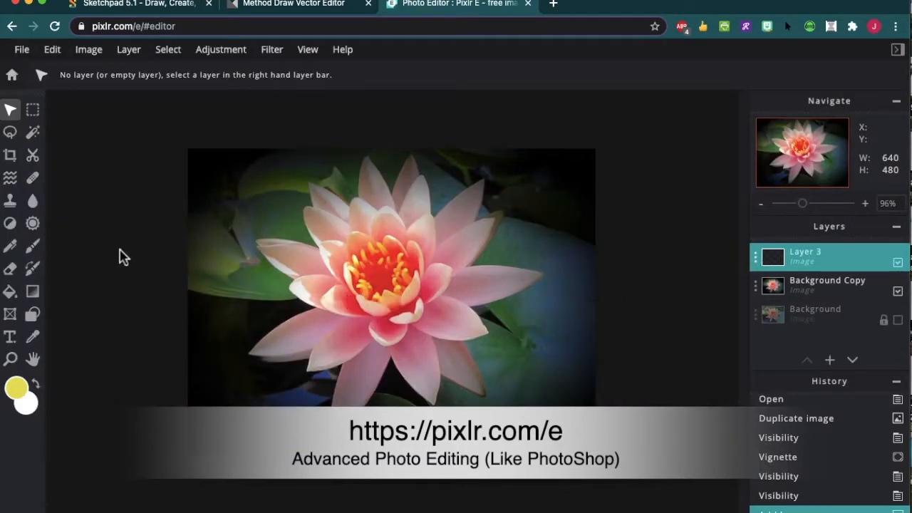
click(10, 292)
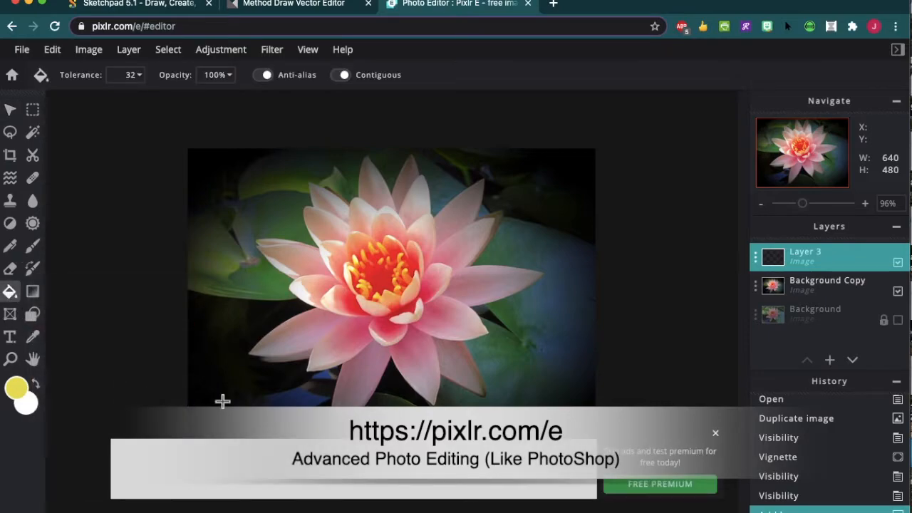
click(715, 433)
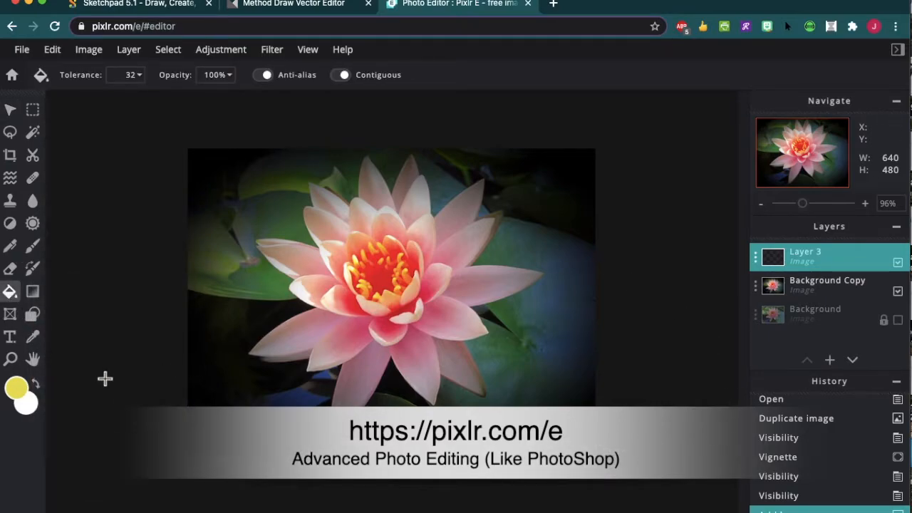
click(21, 392)
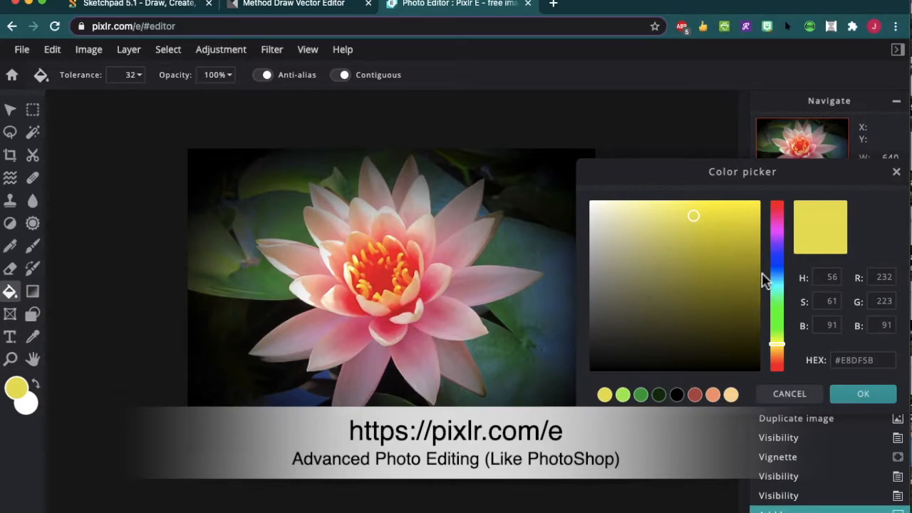
click(784, 242)
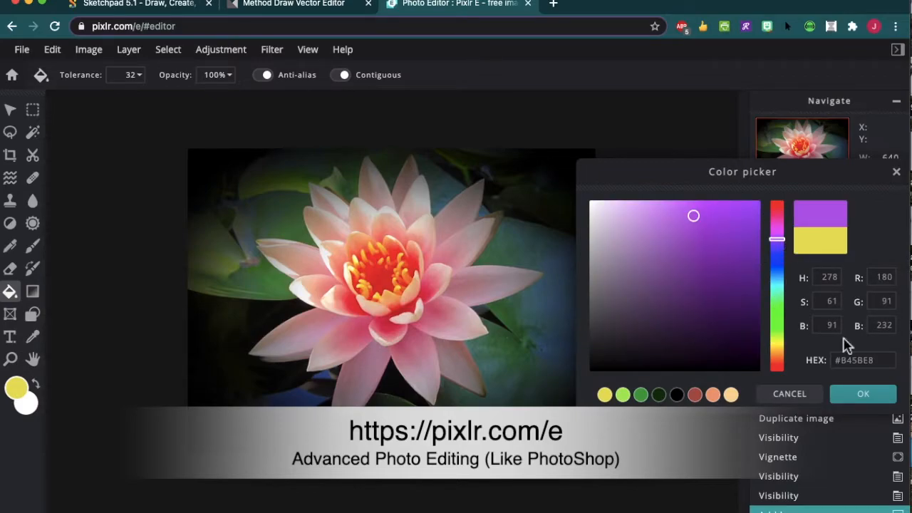
click(854, 397)
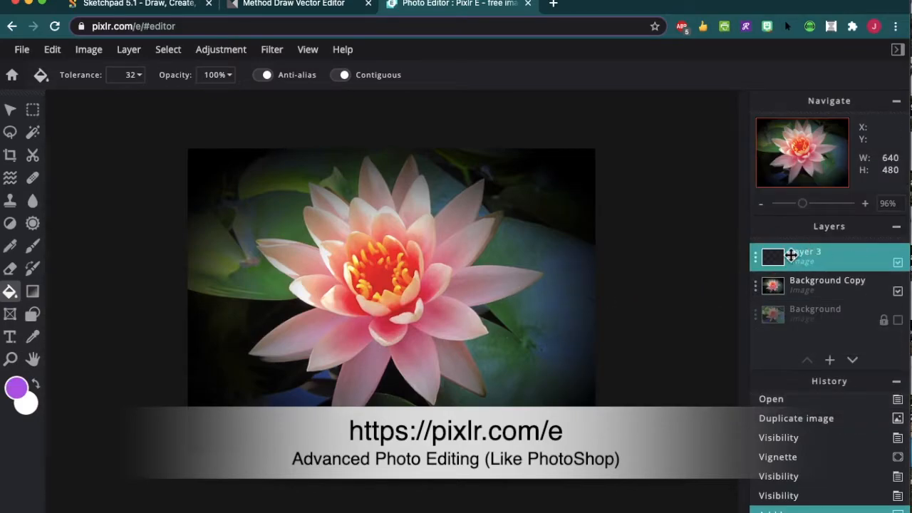
click(457, 267)
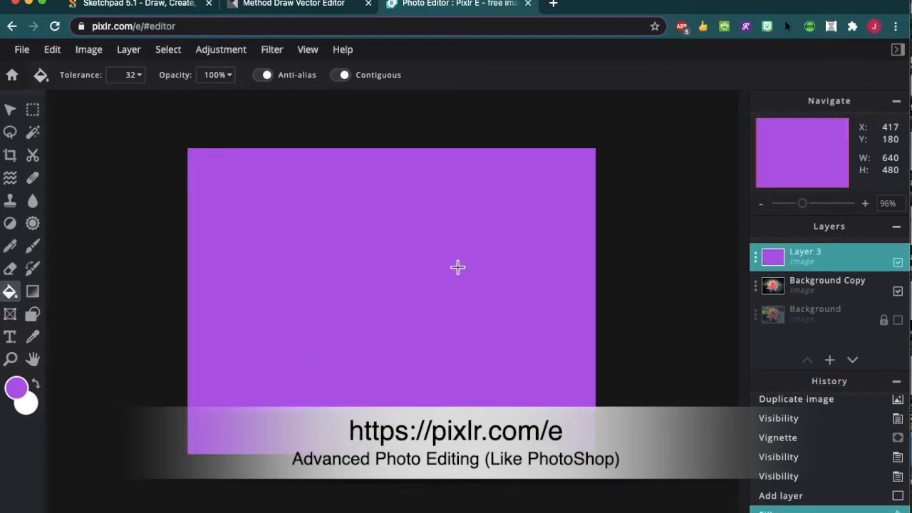
Try the Multiply, Screen, Overlay, Lighten and Hard-light blend modes on the purple layer.
click(771, 258)
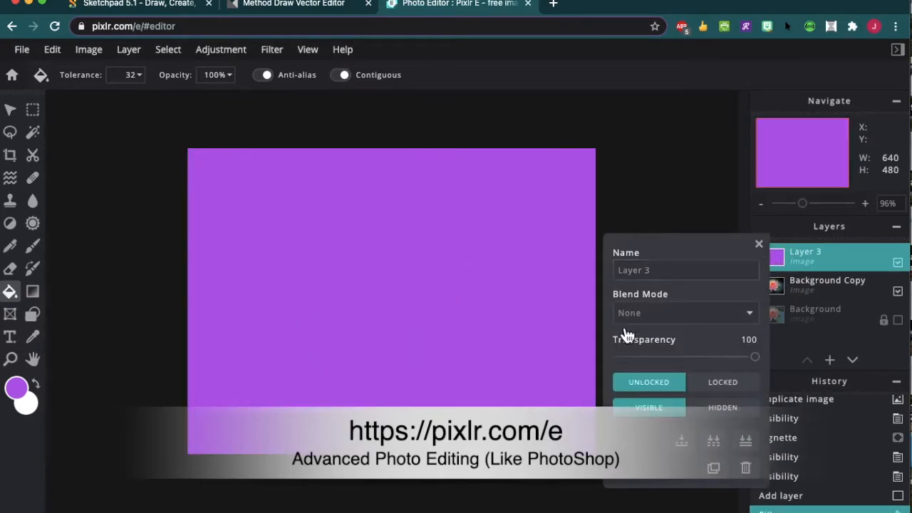
drag(762, 367, 775, 347)
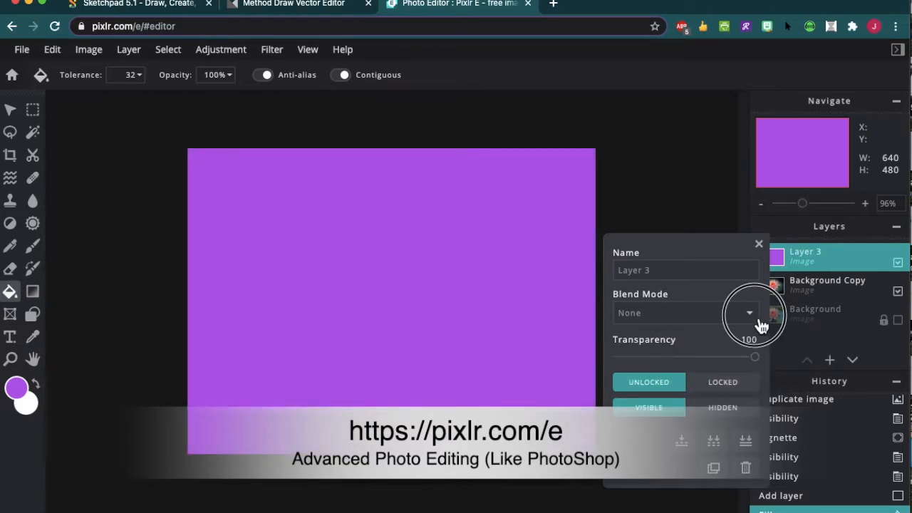
click(755, 318)
click(734, 327)
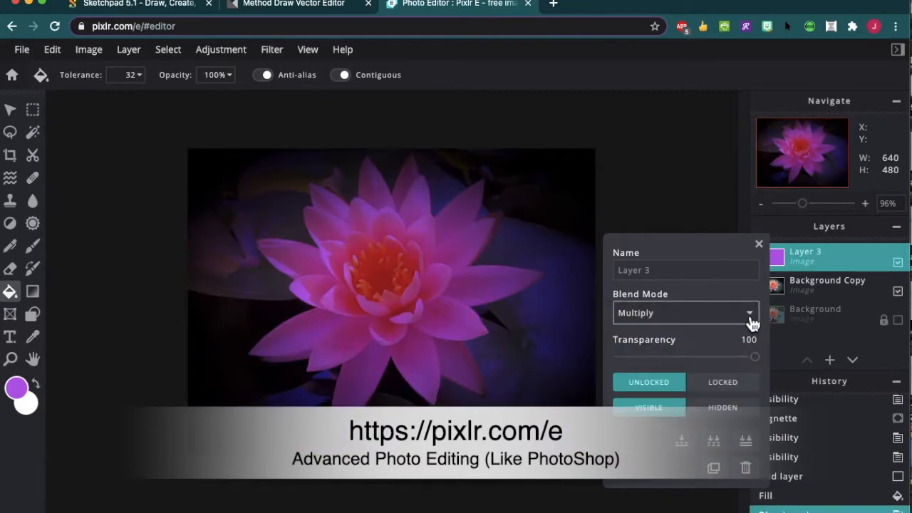
click(751, 318)
click(698, 328)
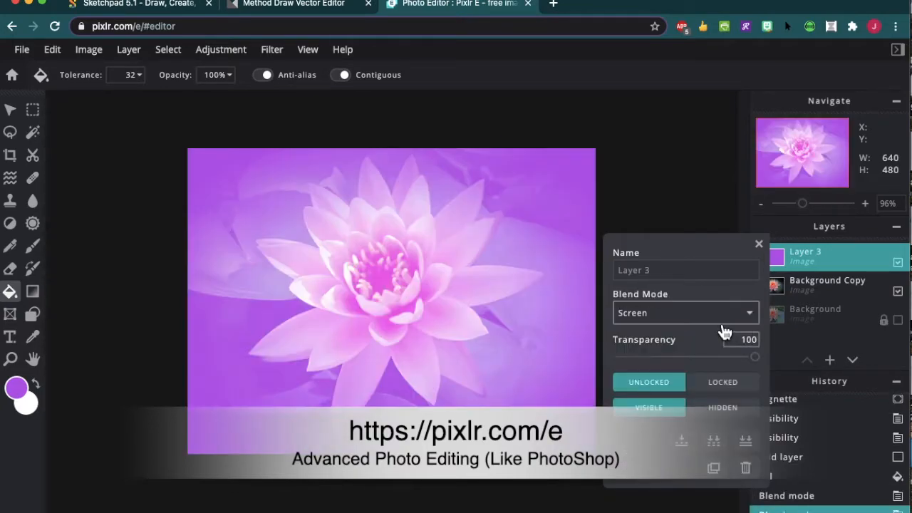
click(755, 319)
click(752, 325)
click(753, 326)
click(704, 342)
click(750, 319)
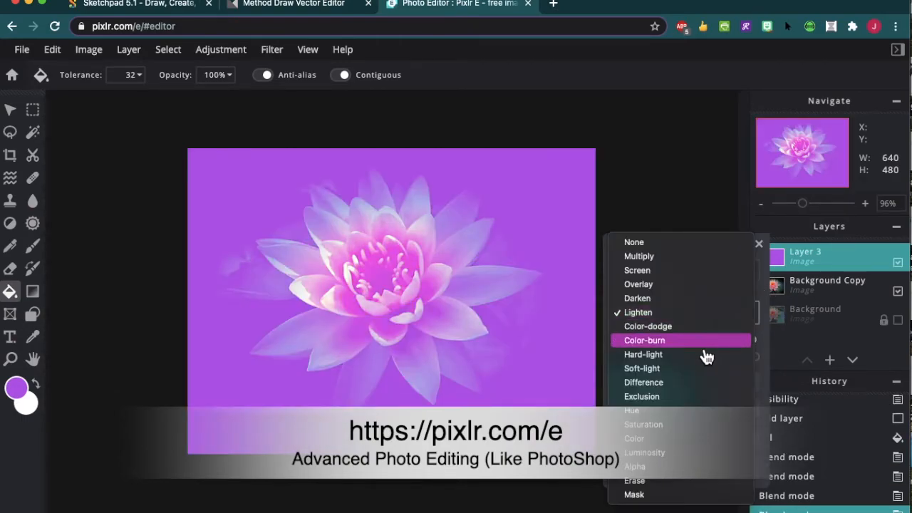
click(703, 355)
Set the purple layer's blend mode to Saturation and close its layer settings.
click(721, 317)
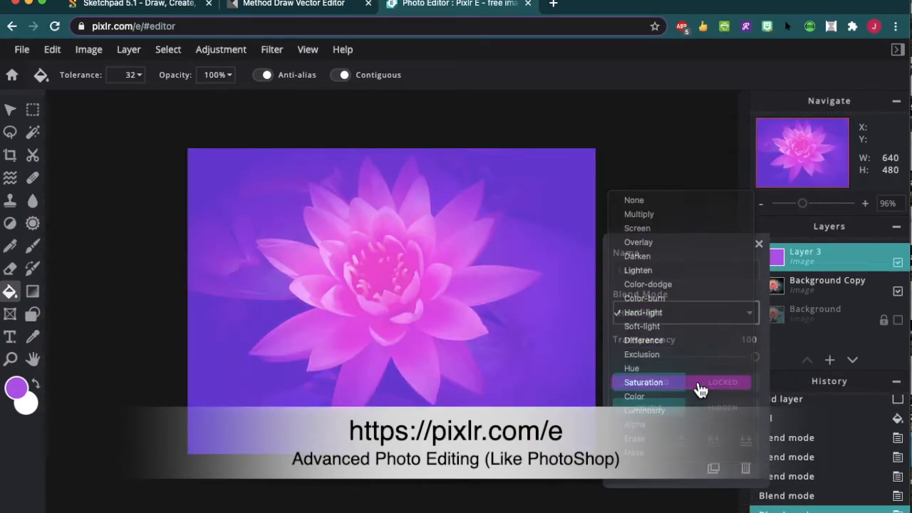
click(700, 385)
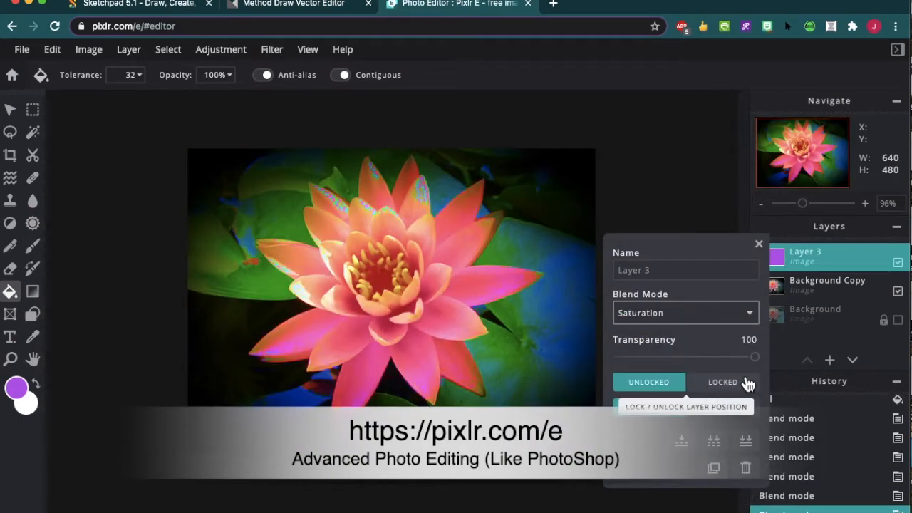
click(759, 243)
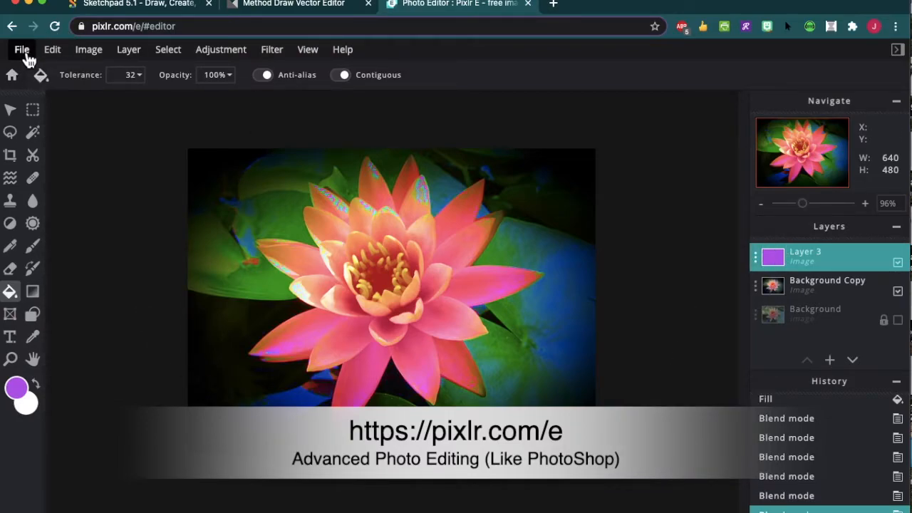
Save the edited image as a PNG named water lily and download it.
click(24, 57)
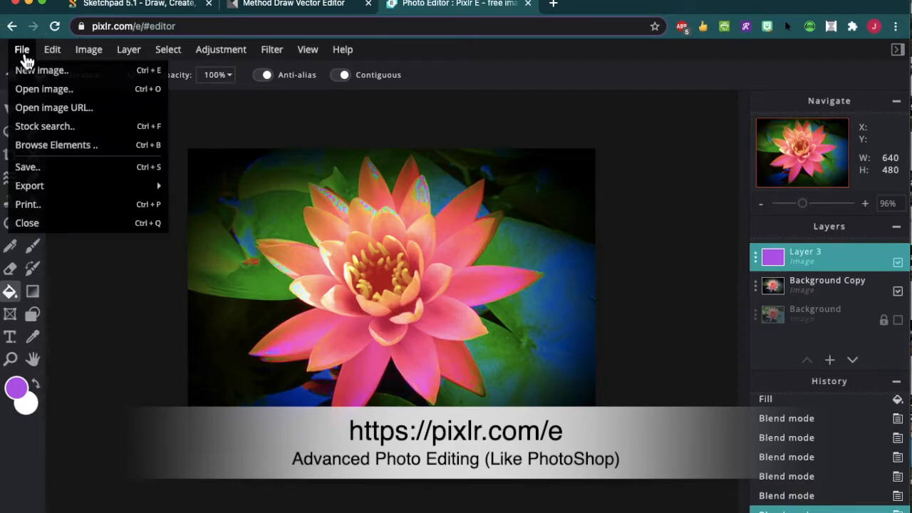
click(77, 171)
click(693, 278)
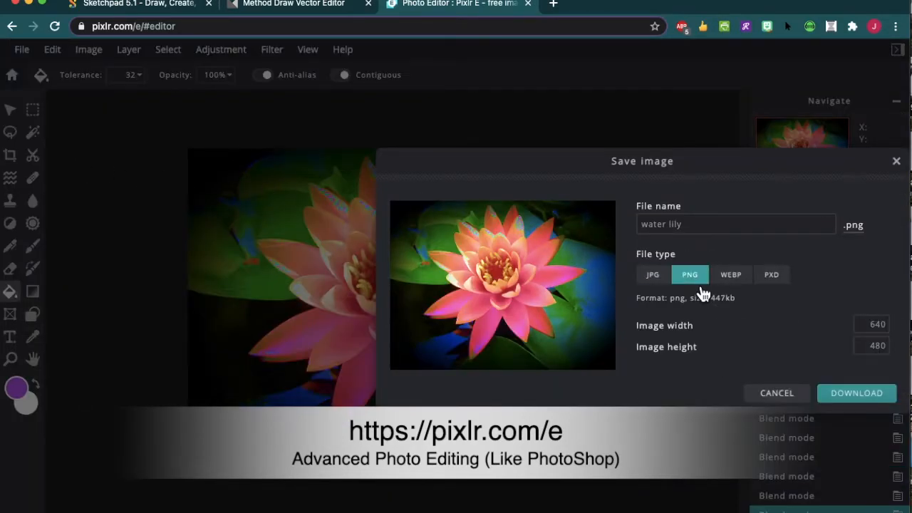
click(868, 386)
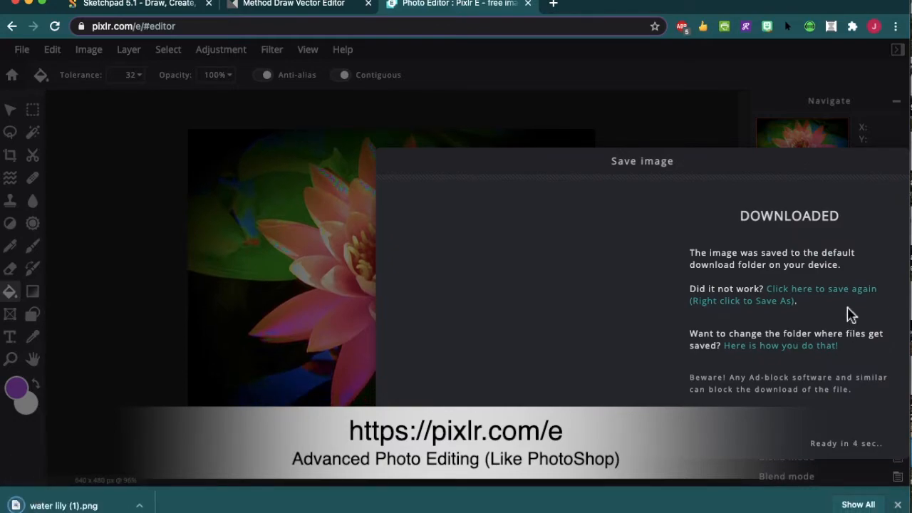